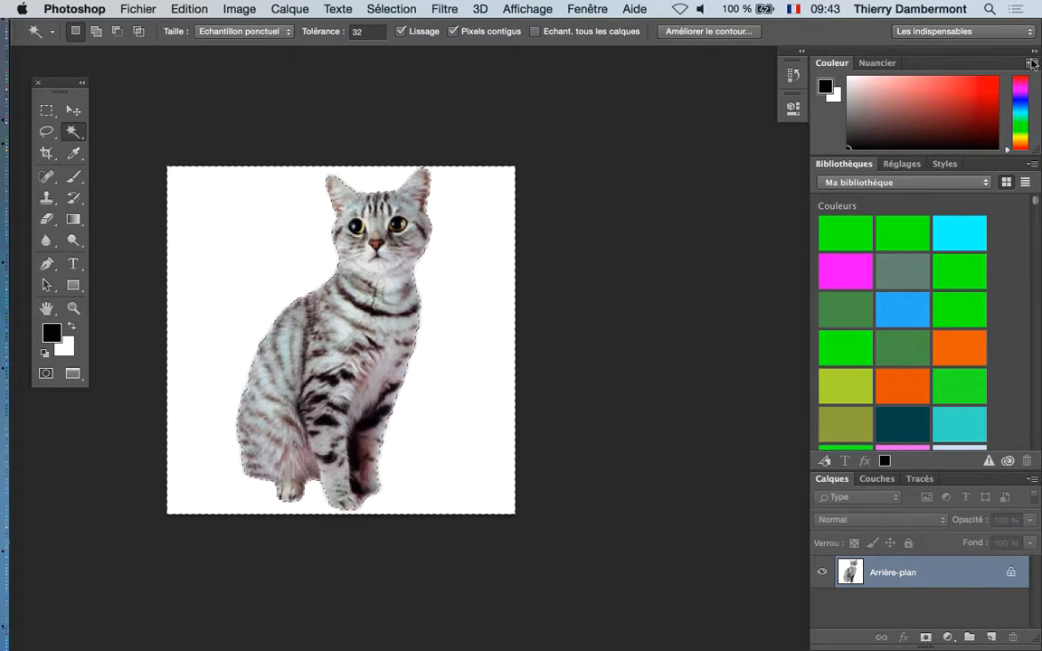
Collapse the panel dock to icons, open the Calques panel, detach it beside the cat image and enlarge it.
click(1034, 53)
click(603, 7)
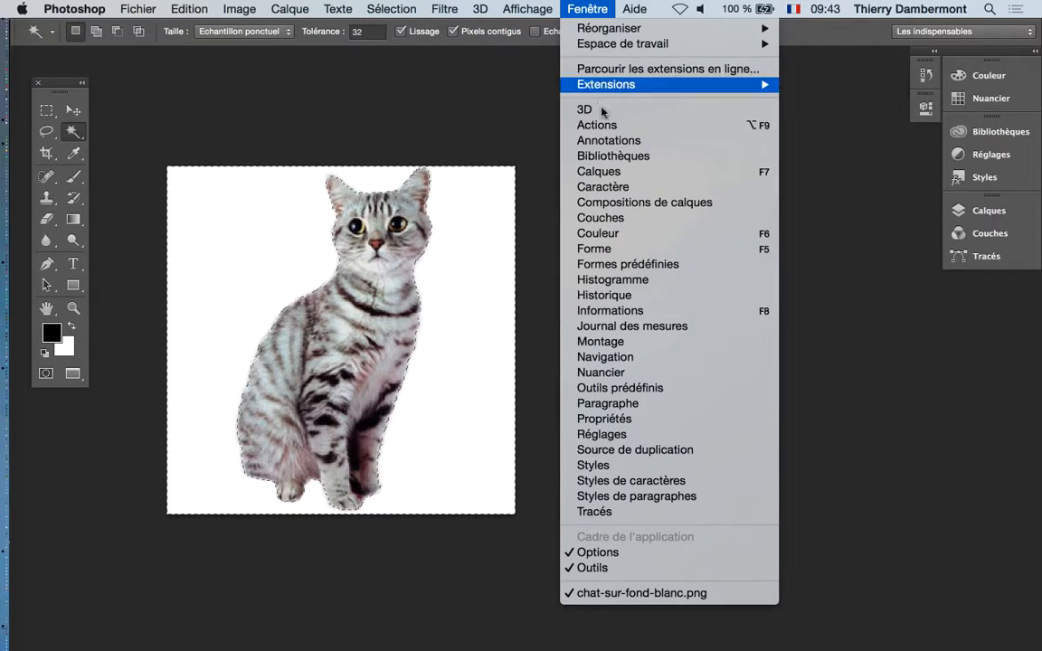
click(601, 168)
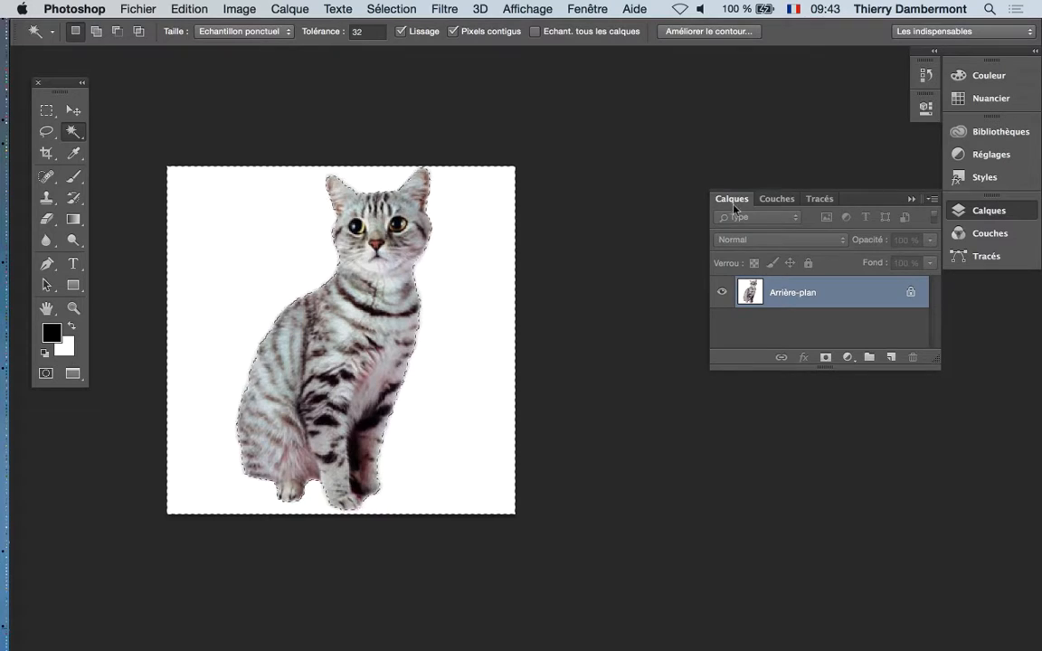
drag(734, 209, 556, 150)
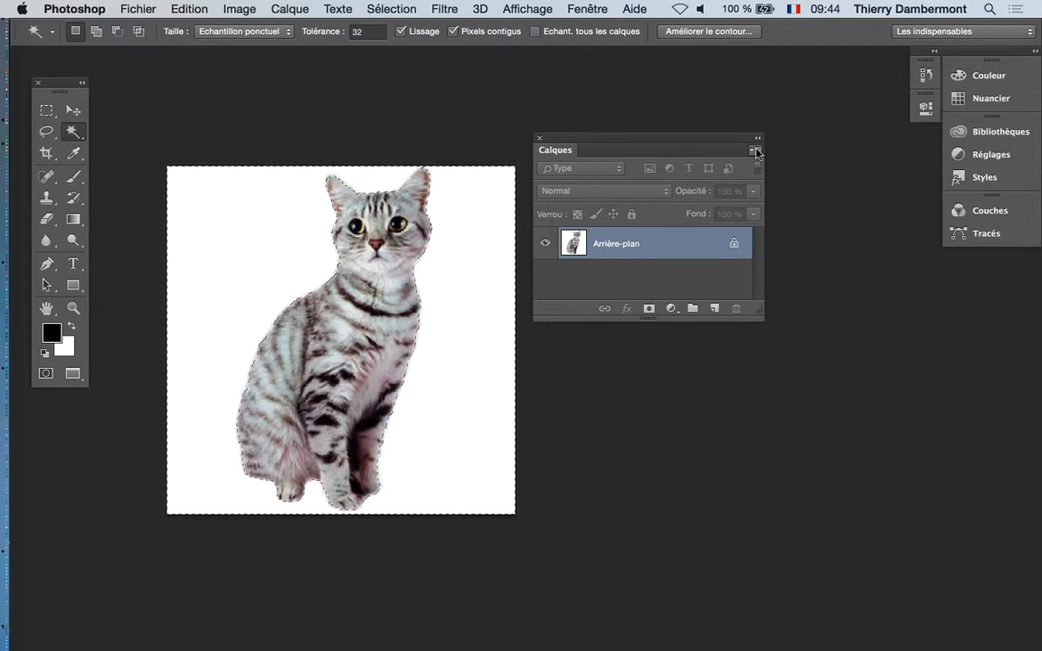
drag(760, 317, 898, 372)
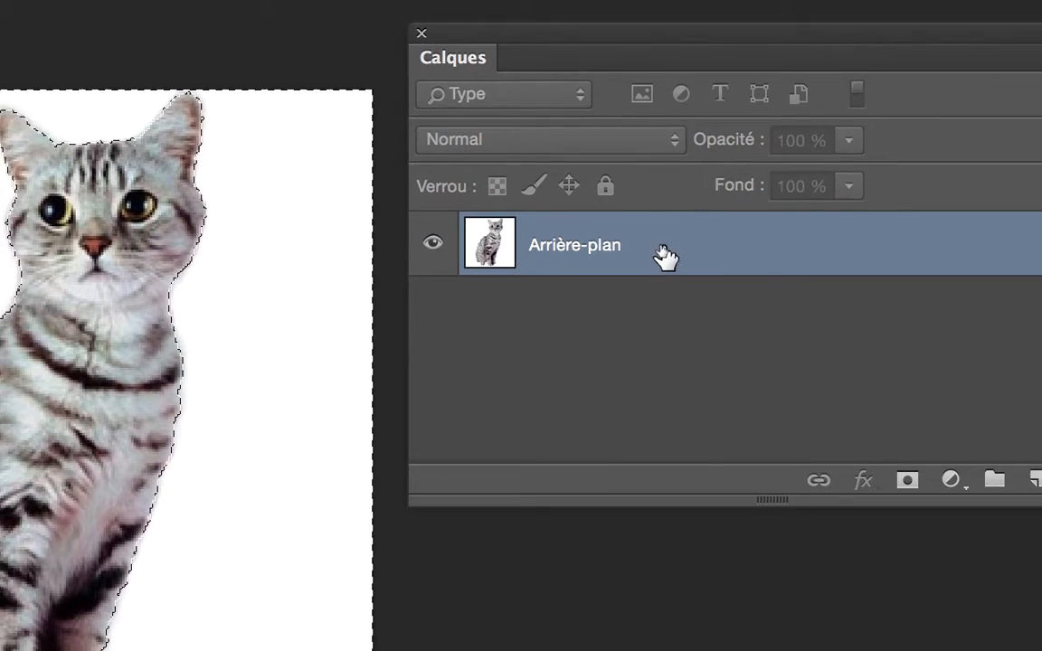
Convert the Arrière-plan background into a regular layer named Calque 0.
double_click(665, 256)
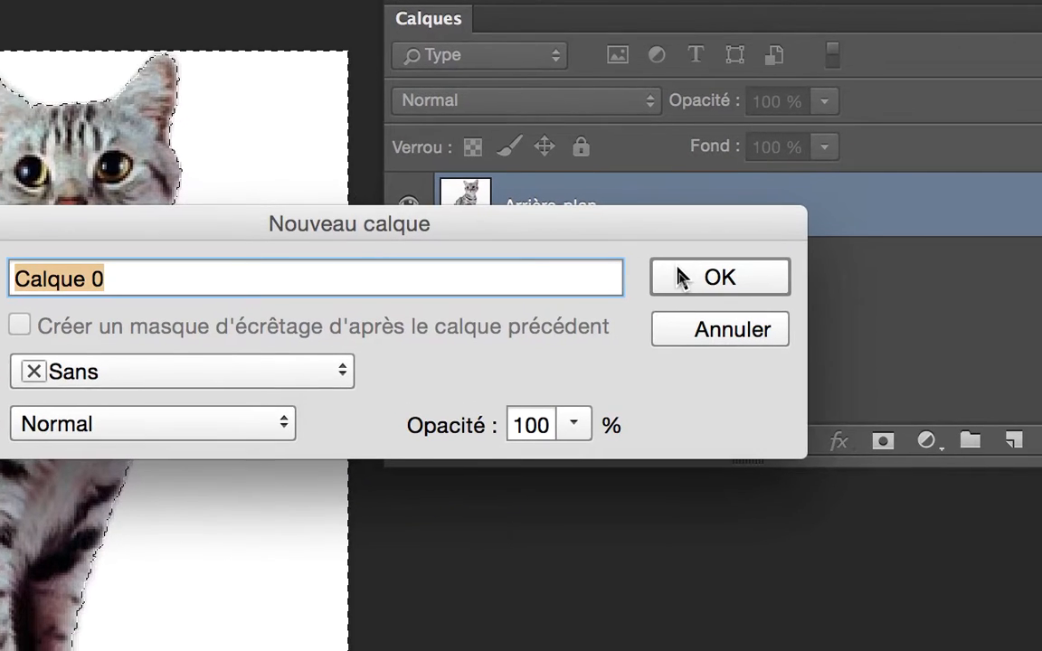
click(690, 275)
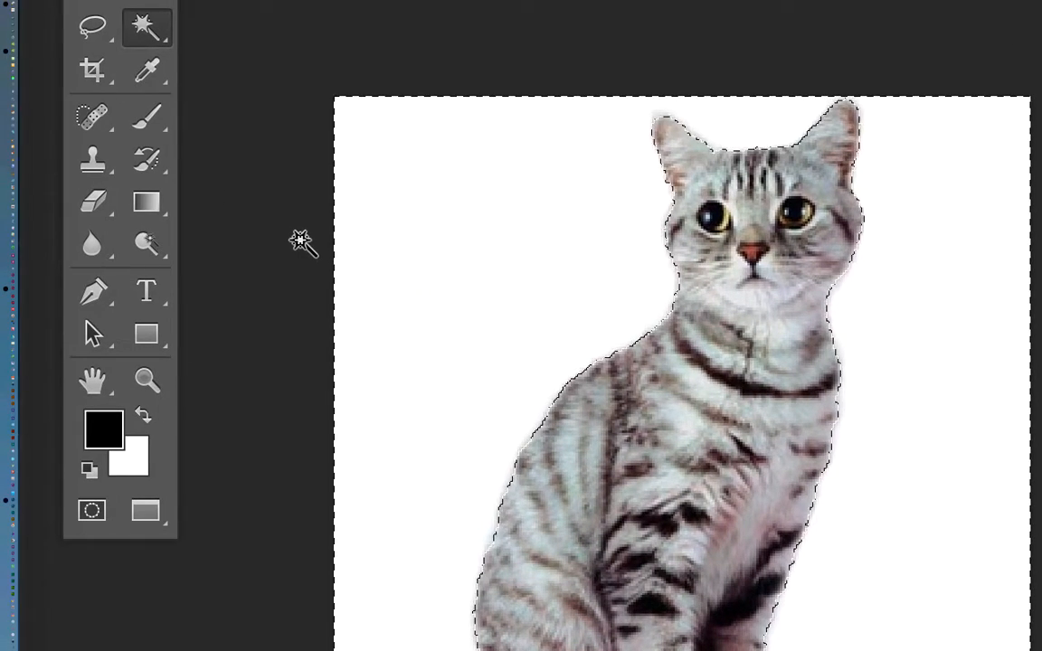
Delete the selected white background around the cat on Calque 0, then revert the deletion.
key(Delete)
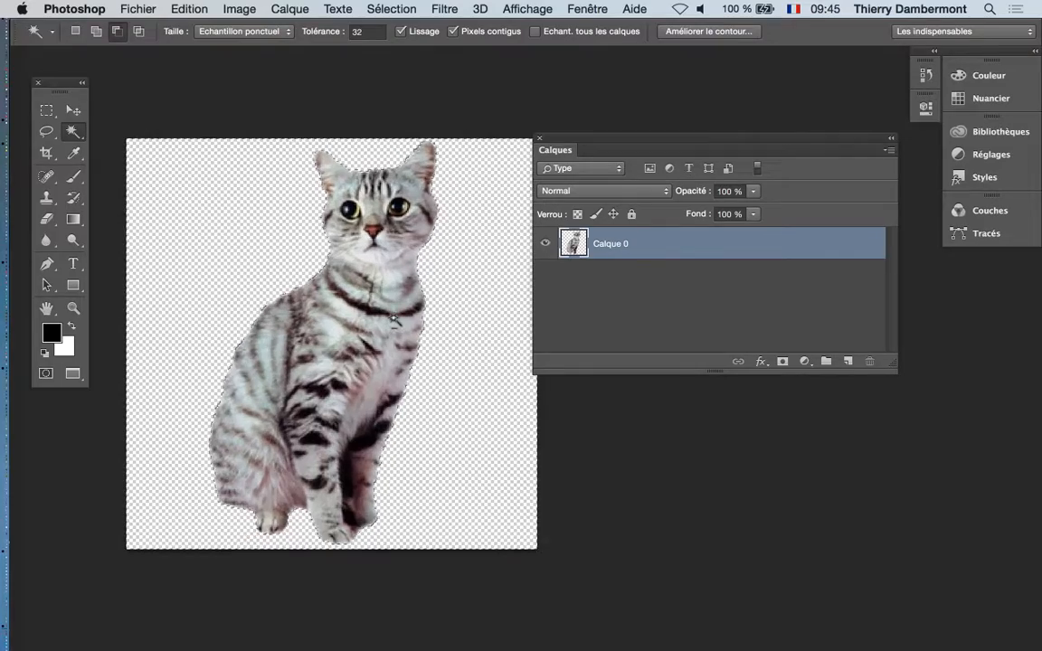
scroll(393, 319, up, 5)
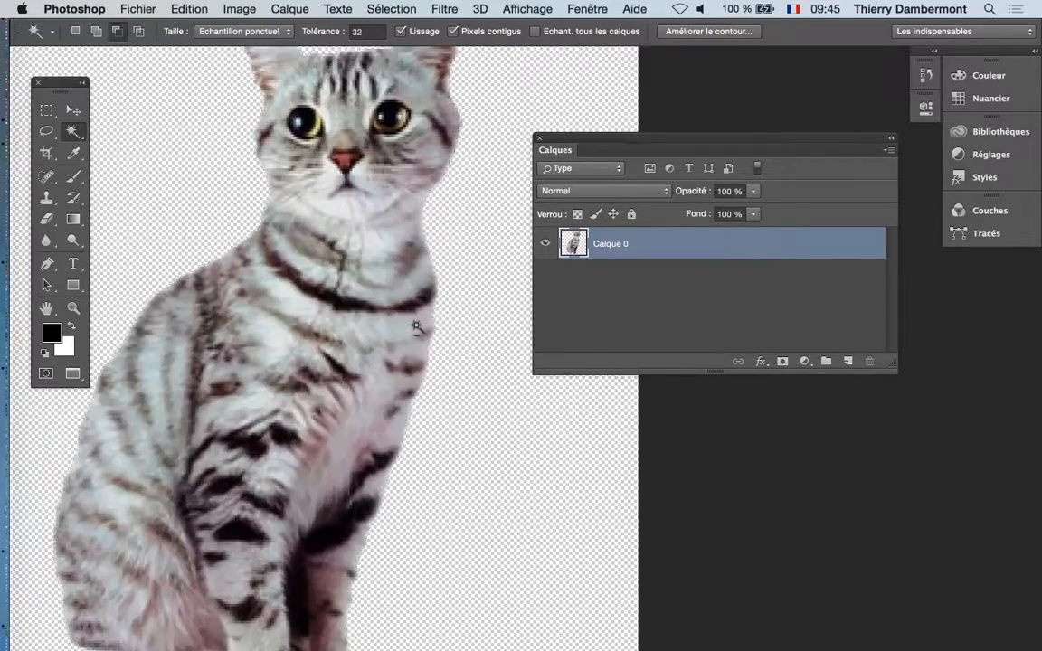
scroll(416, 327, down, 3)
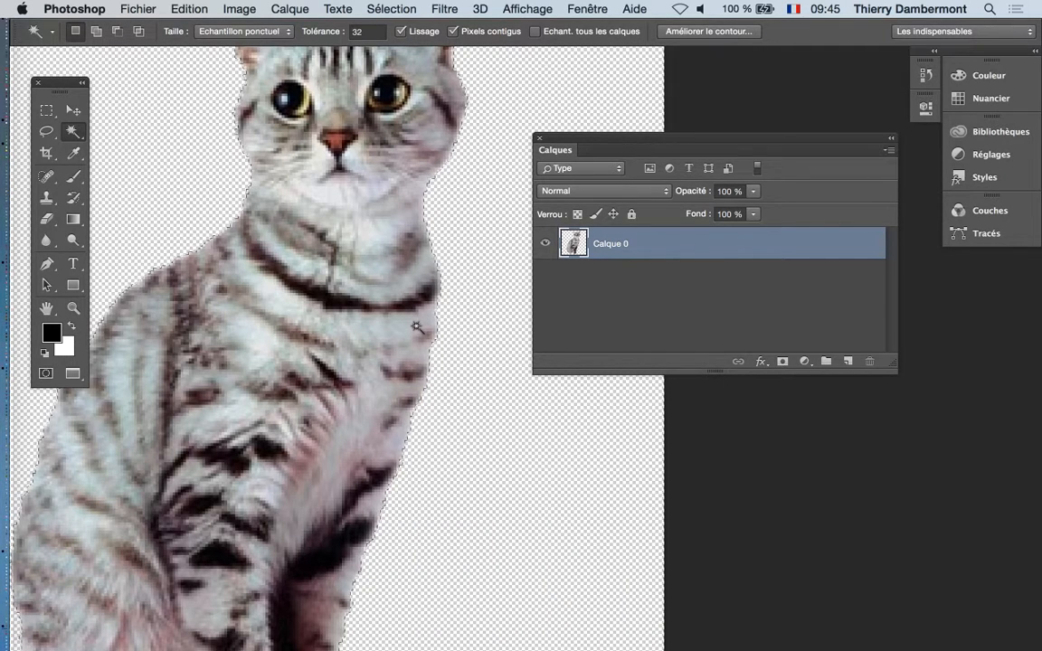
key(super+BackSpace)
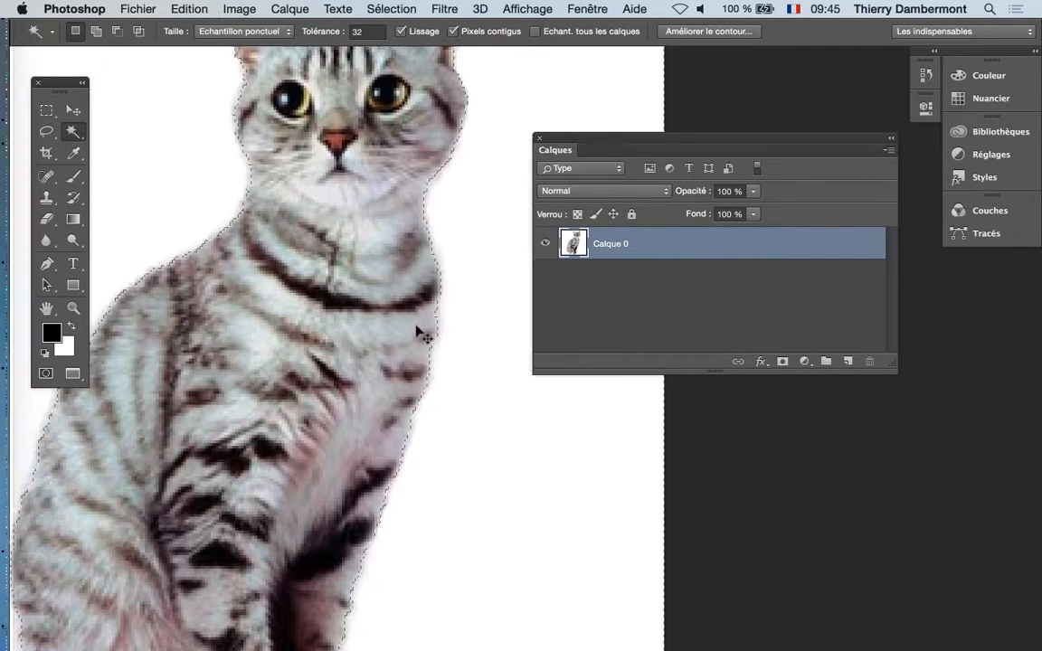
Alternately redo and undo the background deletion to compare the cat's edge pixels up close, ending with the deletion undone.
key(super+z)
key(super+z)
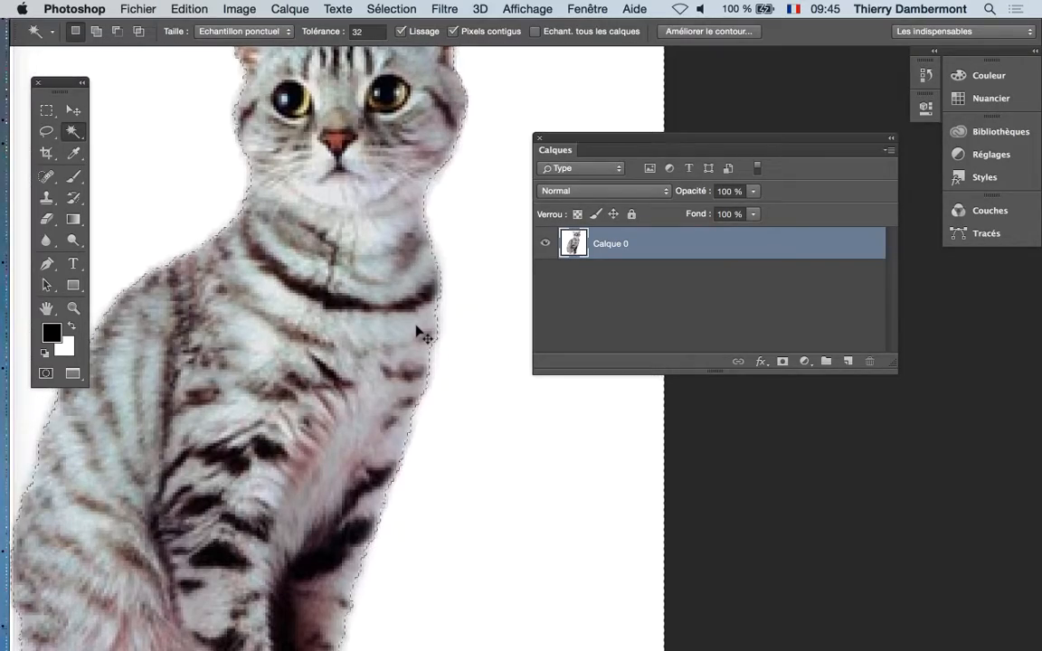
key(super+z)
scroll(432, 290, up, 5)
scroll(437, 286, up, 2)
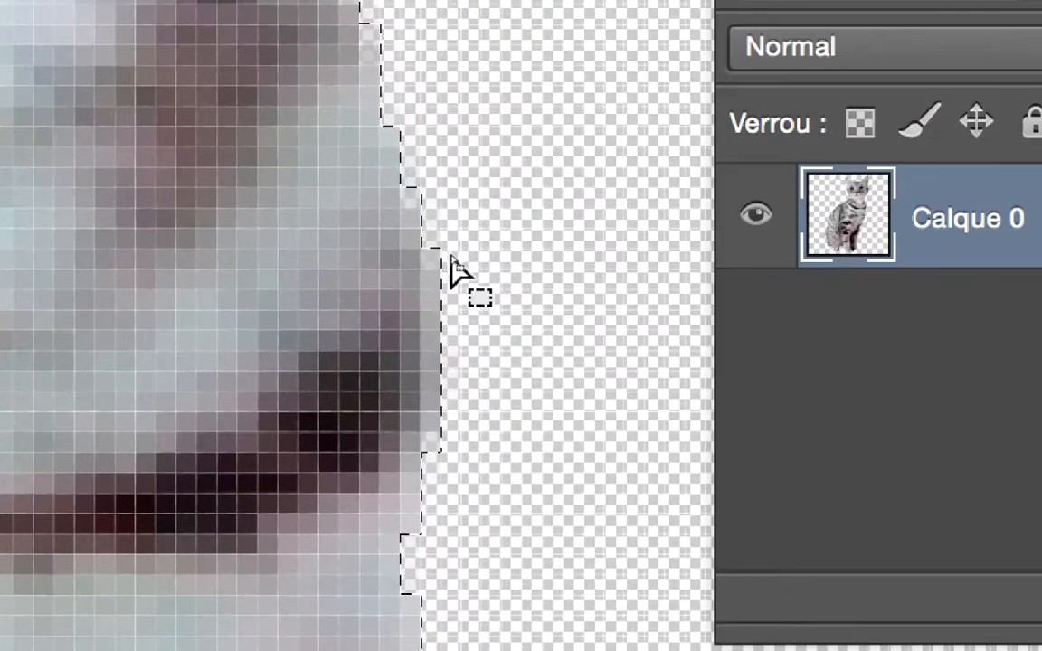
key(super+z)
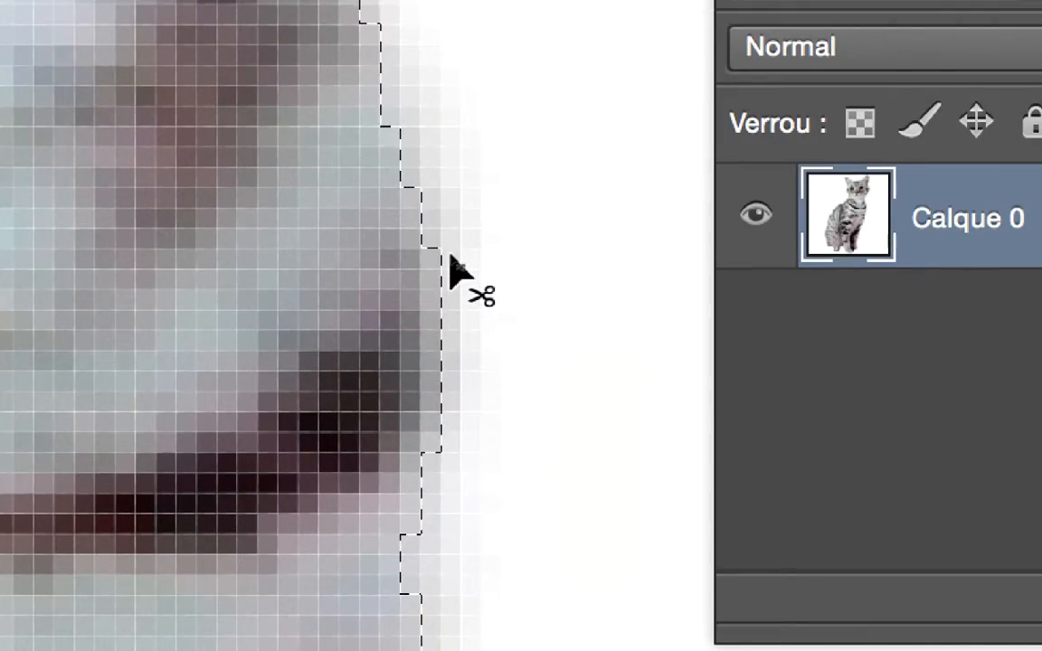
key(super+z)
key(super+z)
key(super+z)
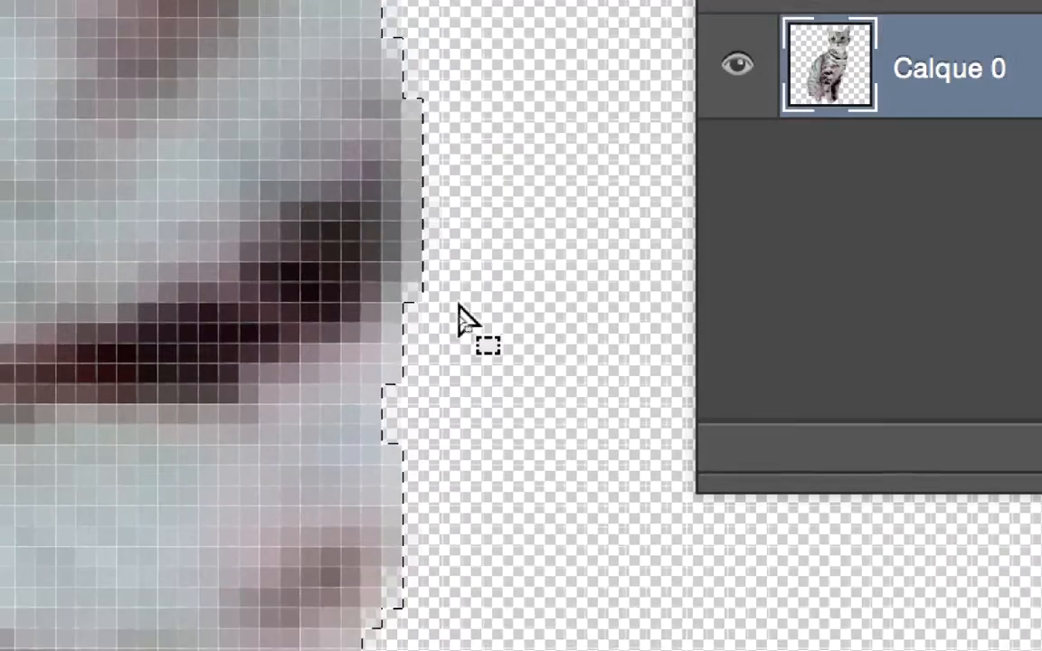
key(super+z)
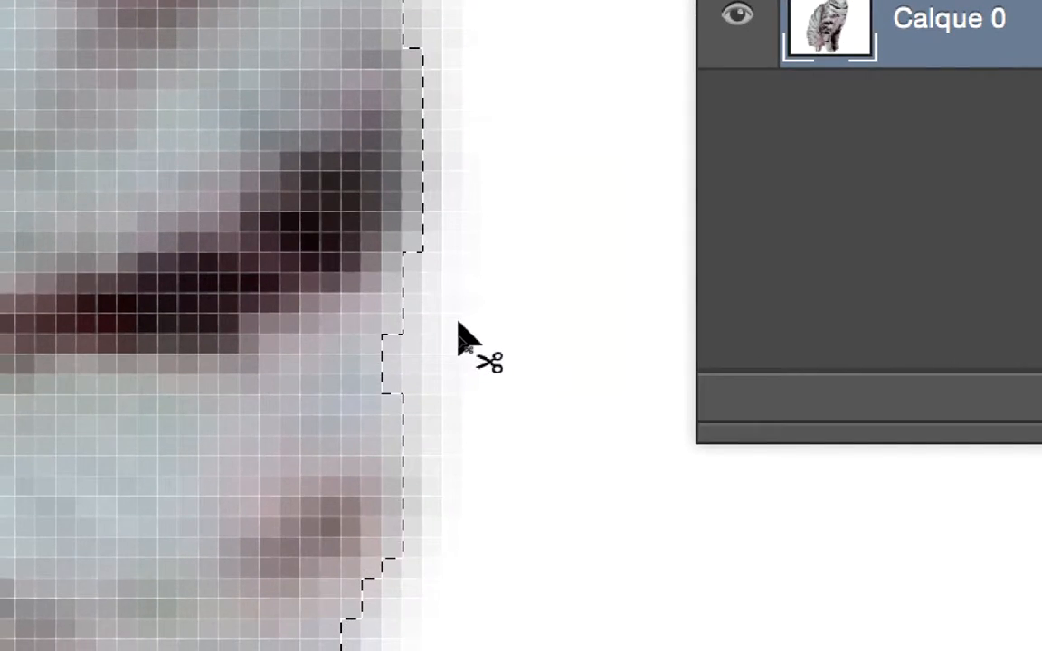
key(super+z)
key(super+z)
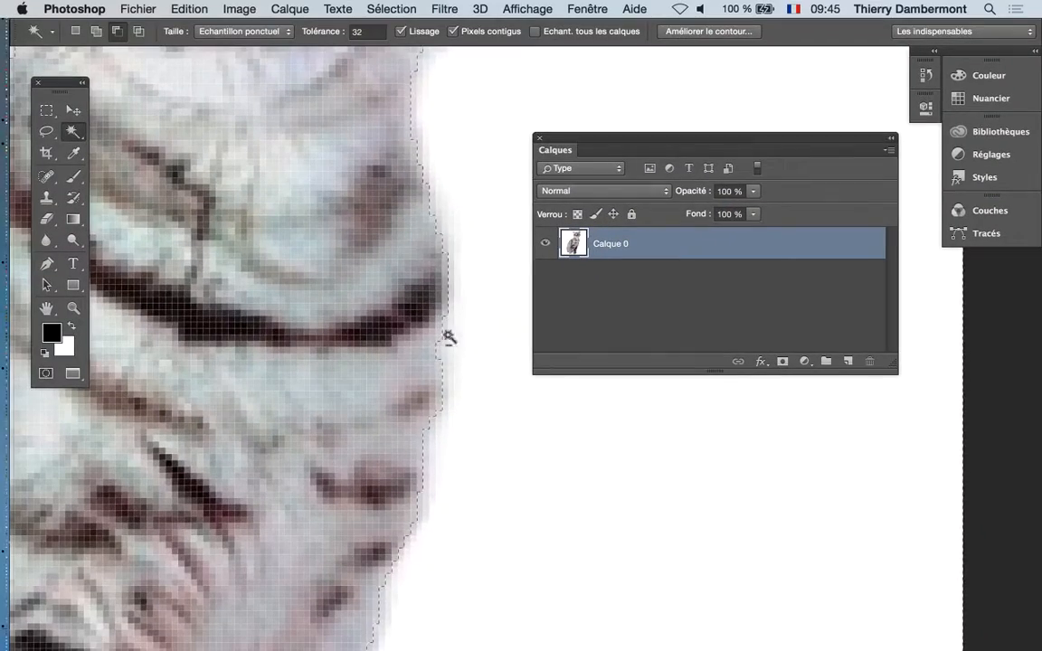
scroll(448, 337, down, 10)
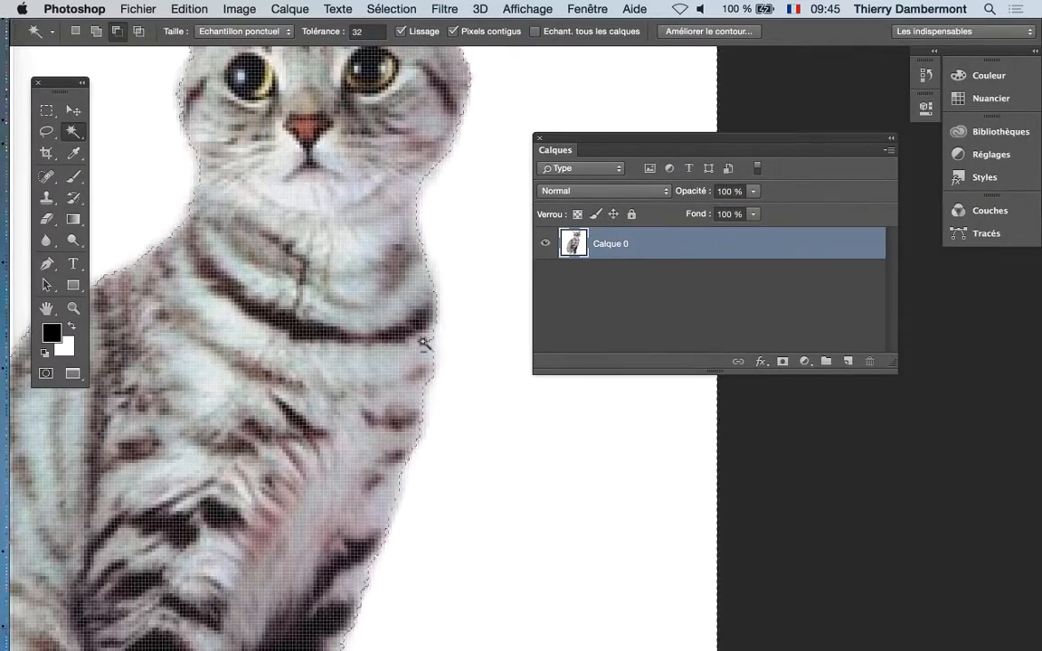
scroll(423, 349, down, 4)
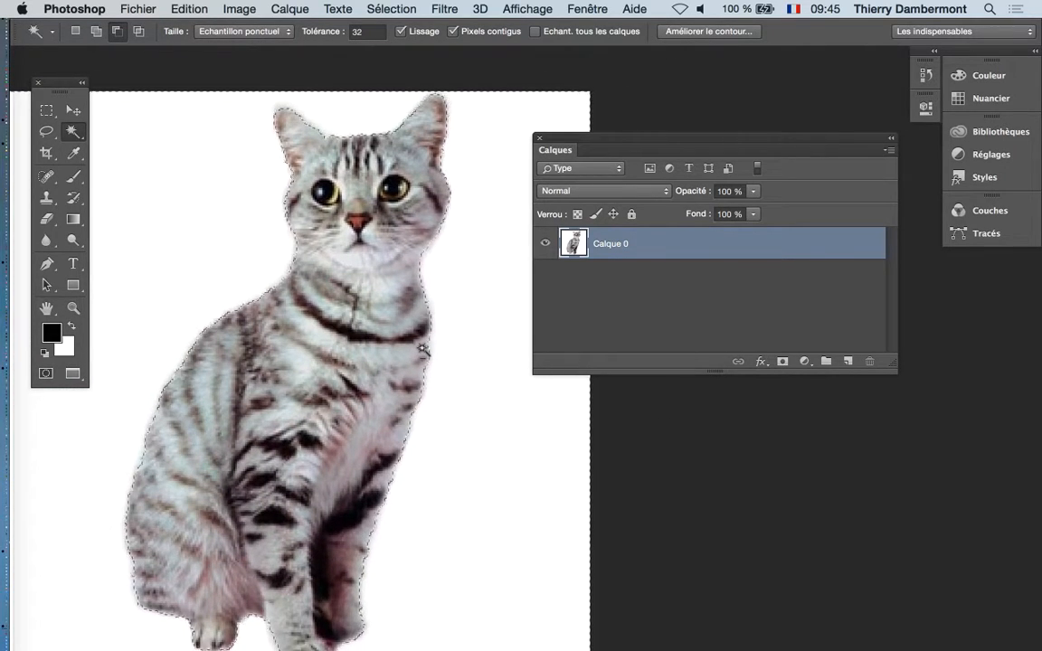
Move the floating Calques panel away from the cat so it no longer covers the head.
drag(327, 330, 446, 288)
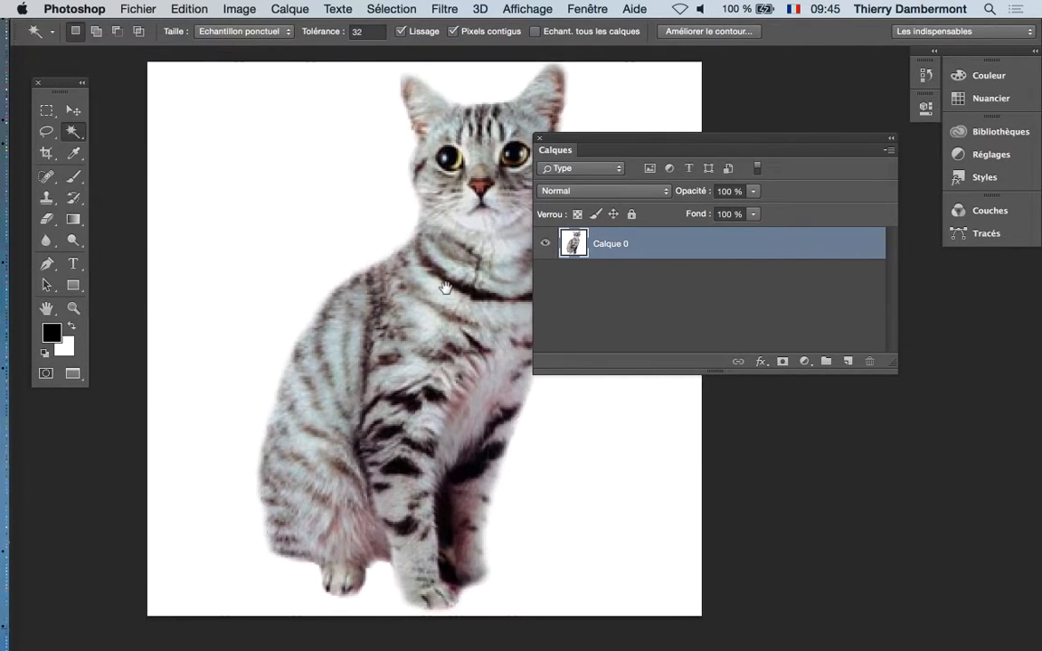
drag(562, 152, 705, 165)
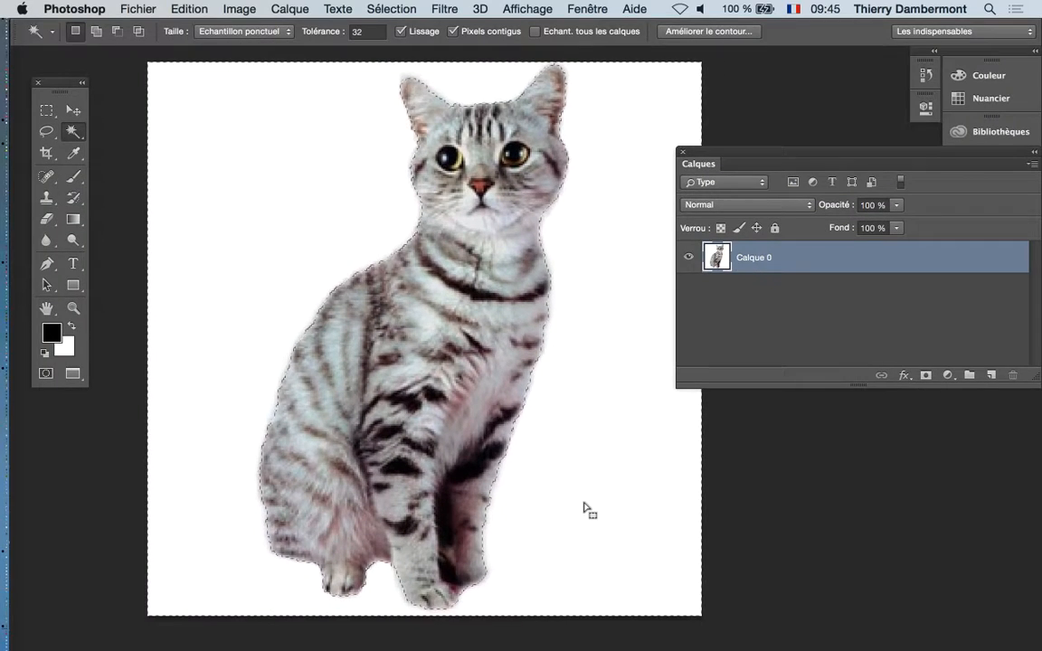
Contract the selection of the white background by 5 pixels.
key(space)
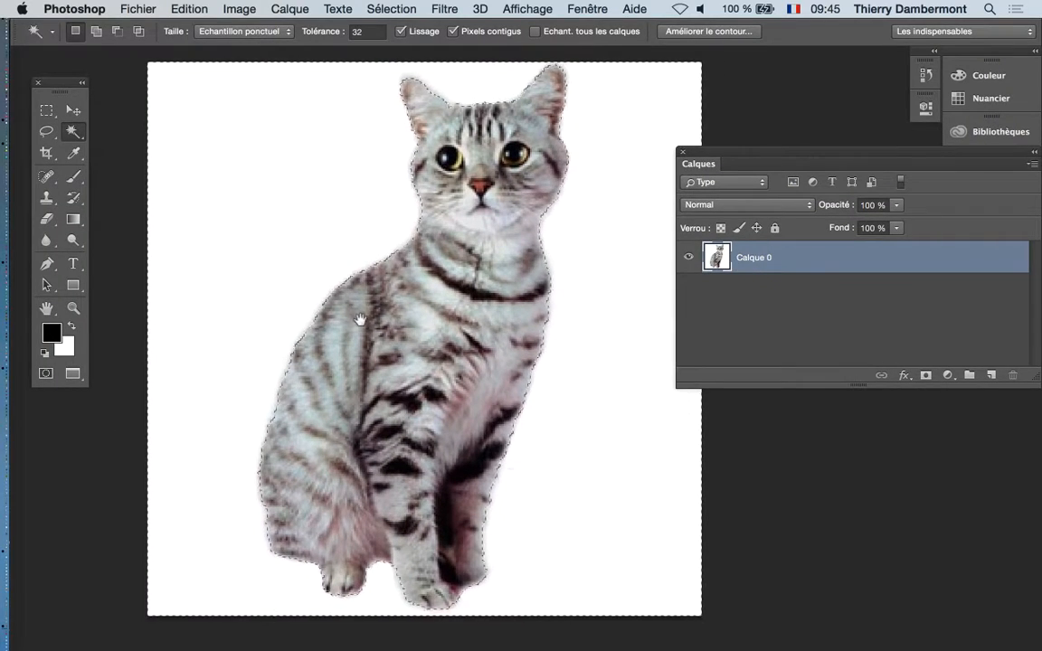
drag(356, 314, 305, 290)
scroll(308, 296, down, 5)
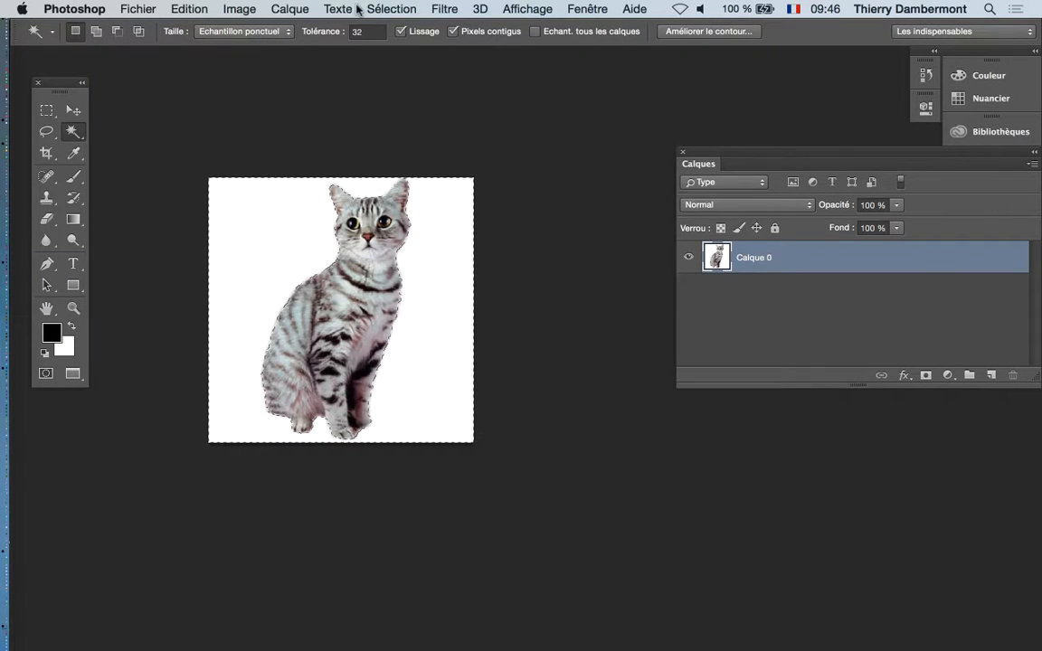
click(414, 9)
mouse_move(408, 227)
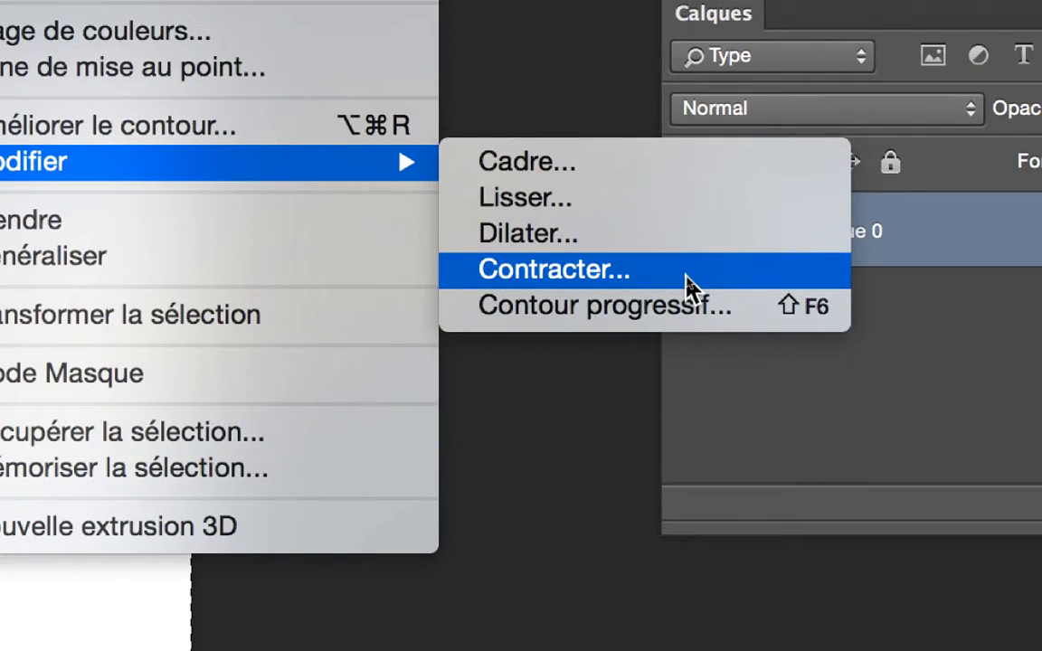
click(687, 285)
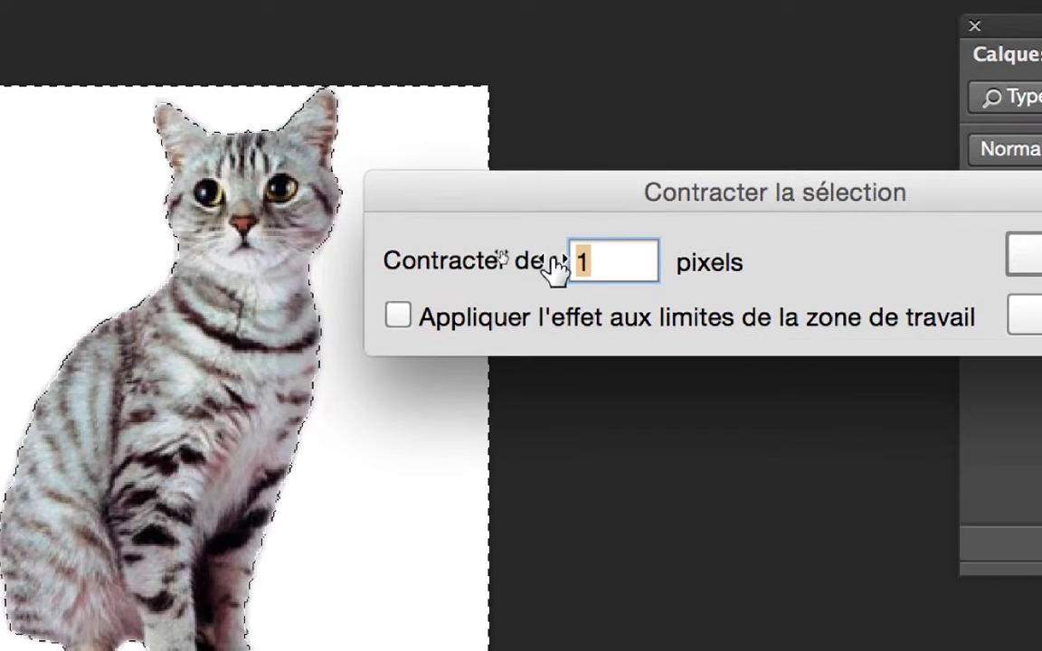
text(3)
drag(615, 257, 538, 260)
text(5)
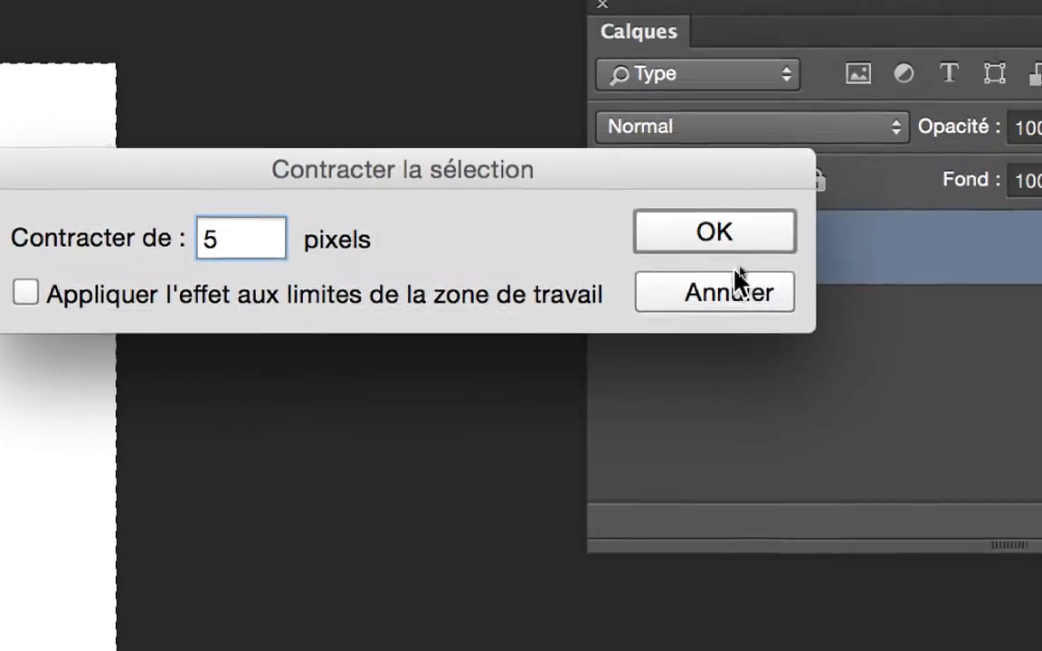
click(1023, 152)
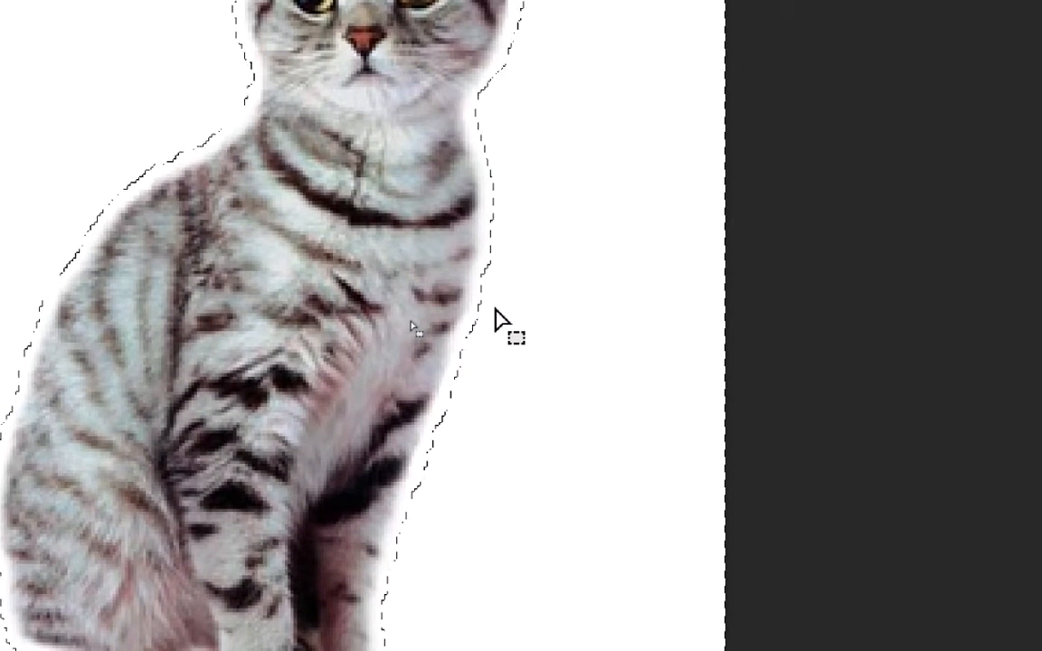
Delete the contracted selection's white background from Calque 0 and deselect everything.
key(Delete)
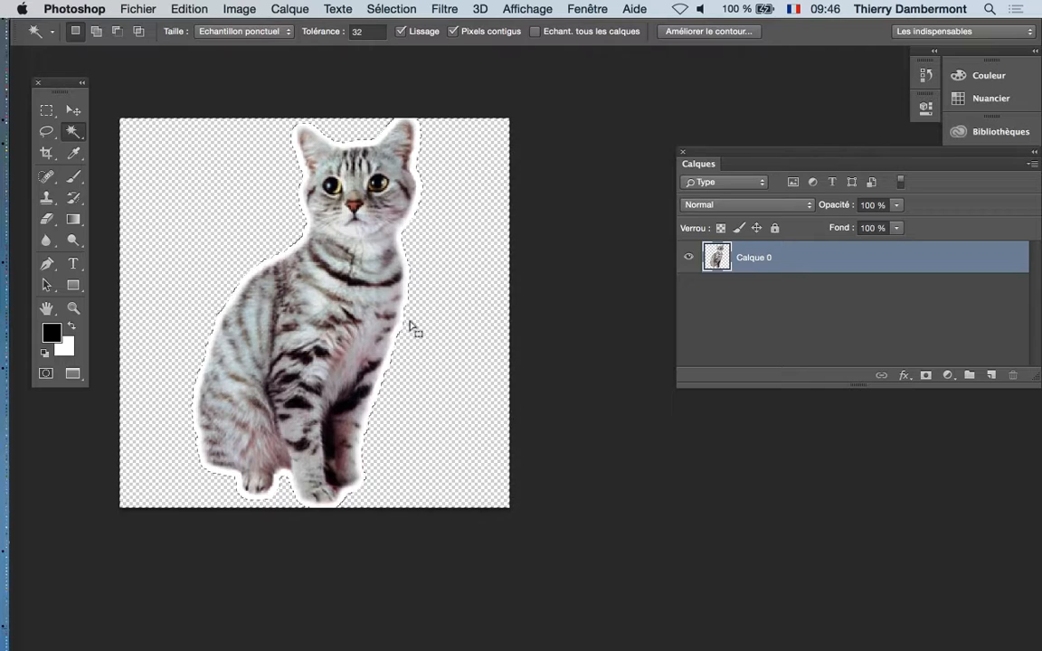
key(shift)
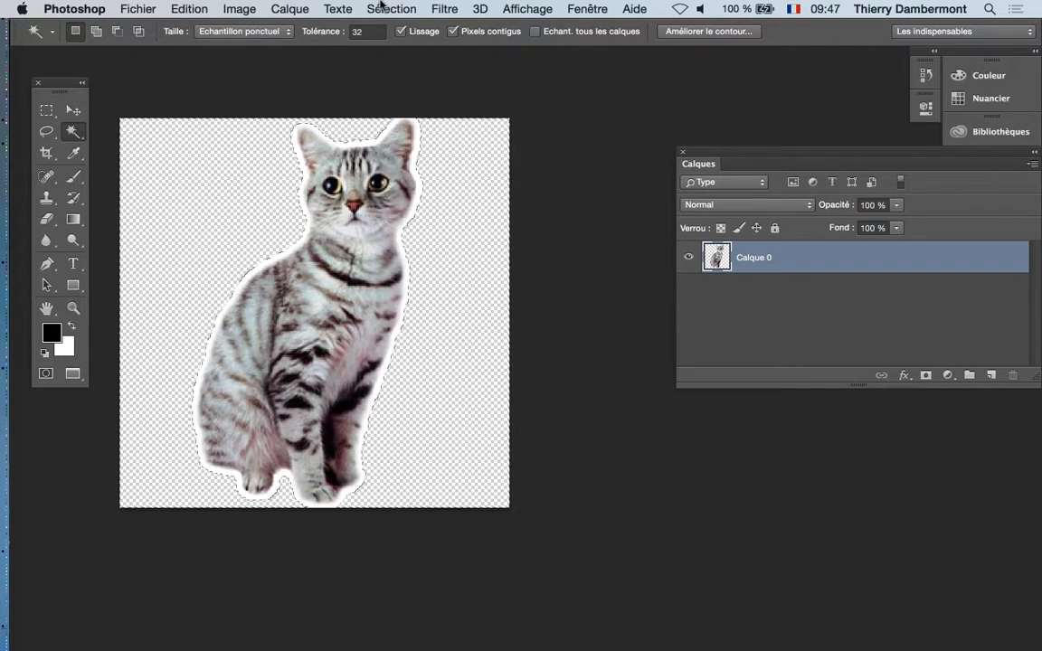
click(389, 9)
click(403, 44)
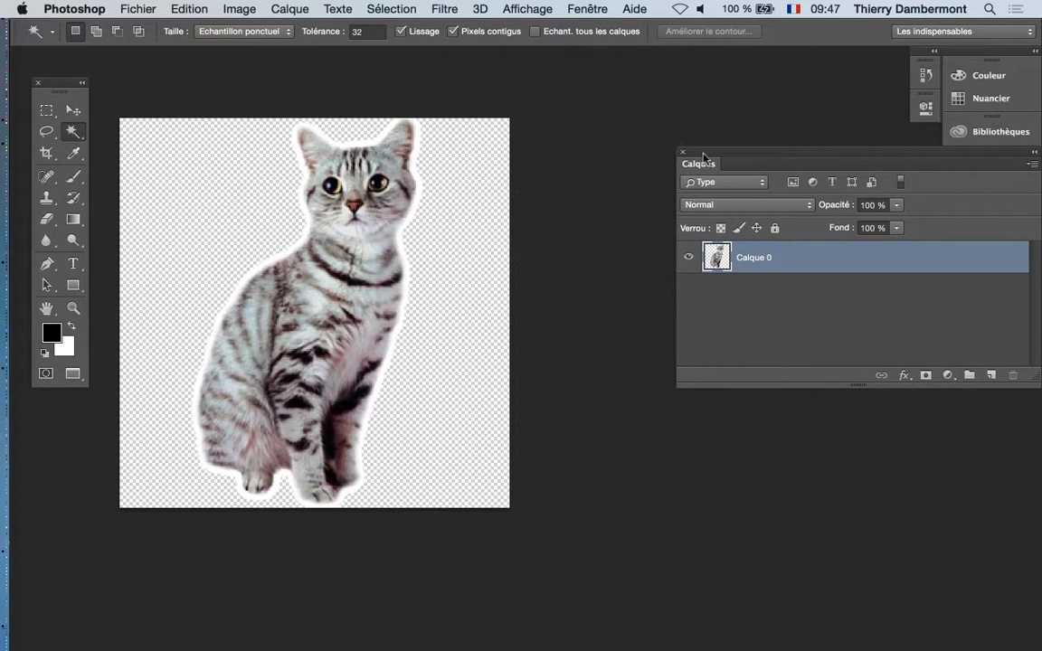
Shrink the floating Calques panel and place it beside the upper part of the cat image.
drag(704, 157, 554, 151)
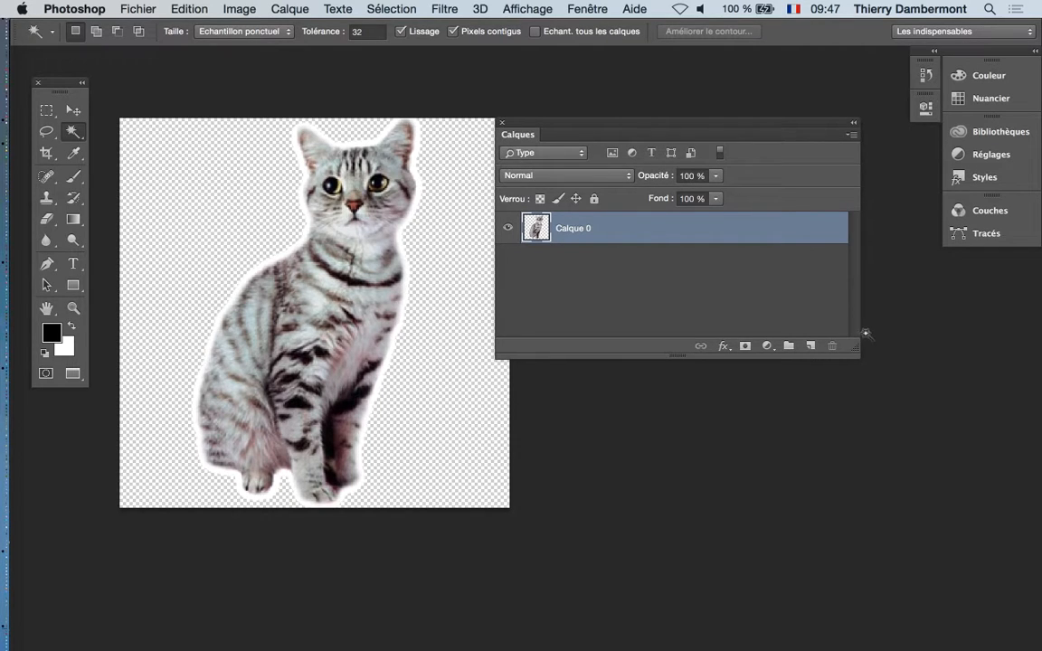
drag(854, 351, 718, 311)
drag(541, 126, 570, 74)
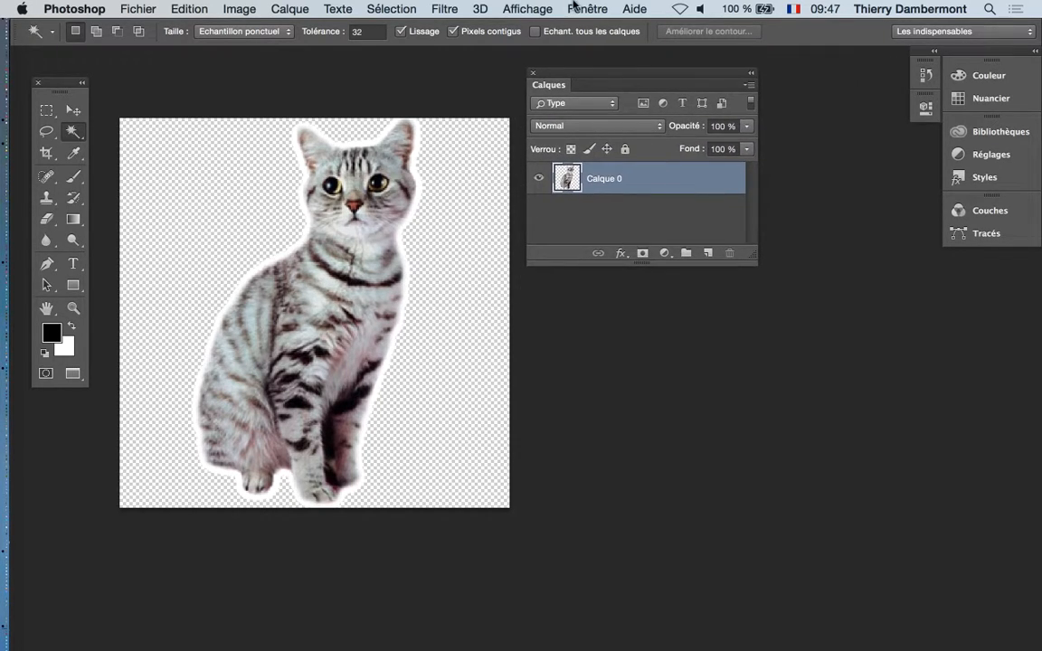
Open the Couches panel, detach it below the Calques panel and enlarge it to show the RVB, Rouge, Vert and Bleu channels.
click(576, 9)
click(624, 222)
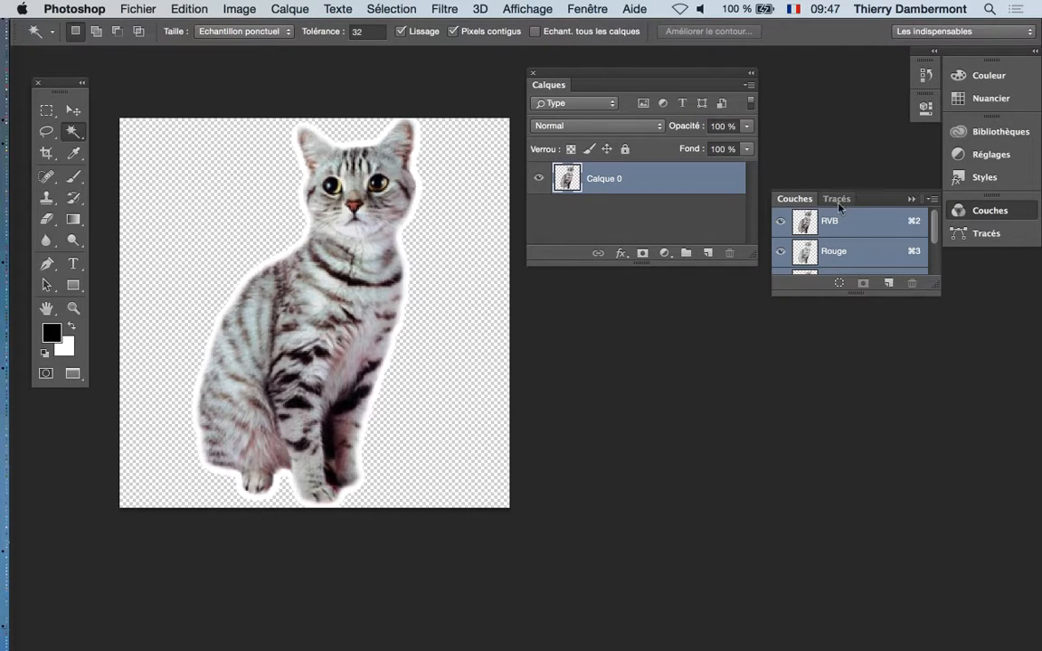
drag(796, 200, 784, 151)
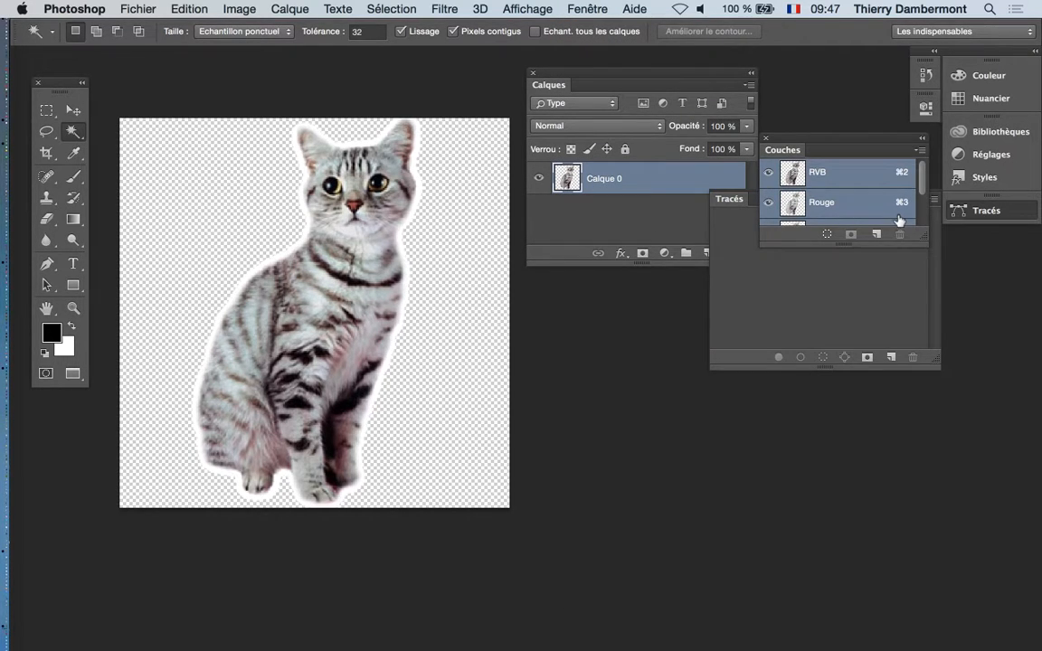
drag(867, 150, 620, 314)
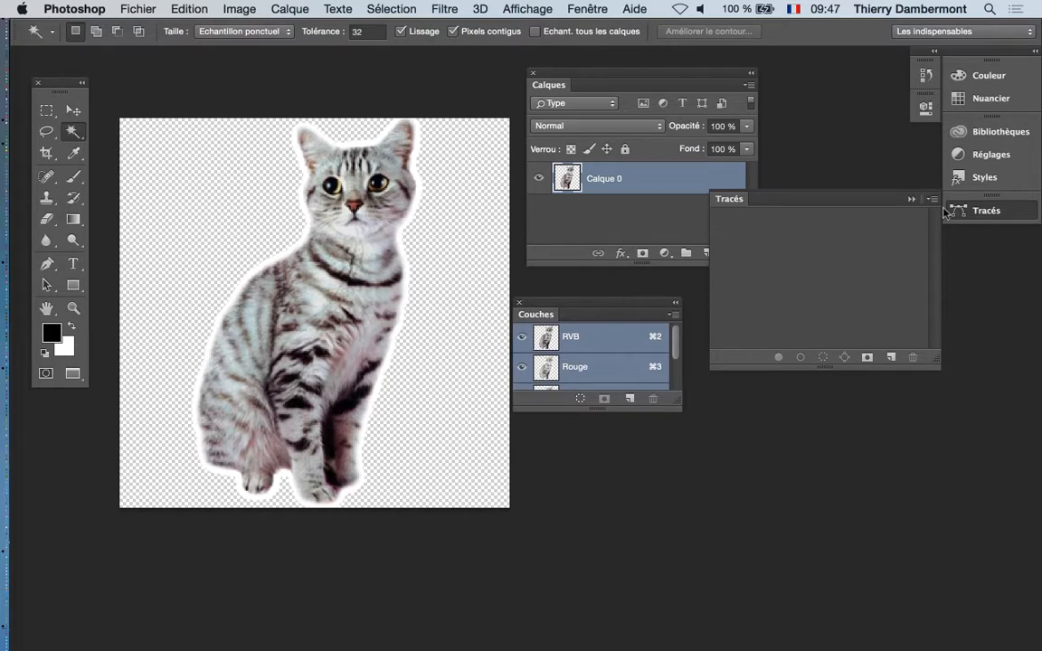
drag(677, 408, 734, 572)
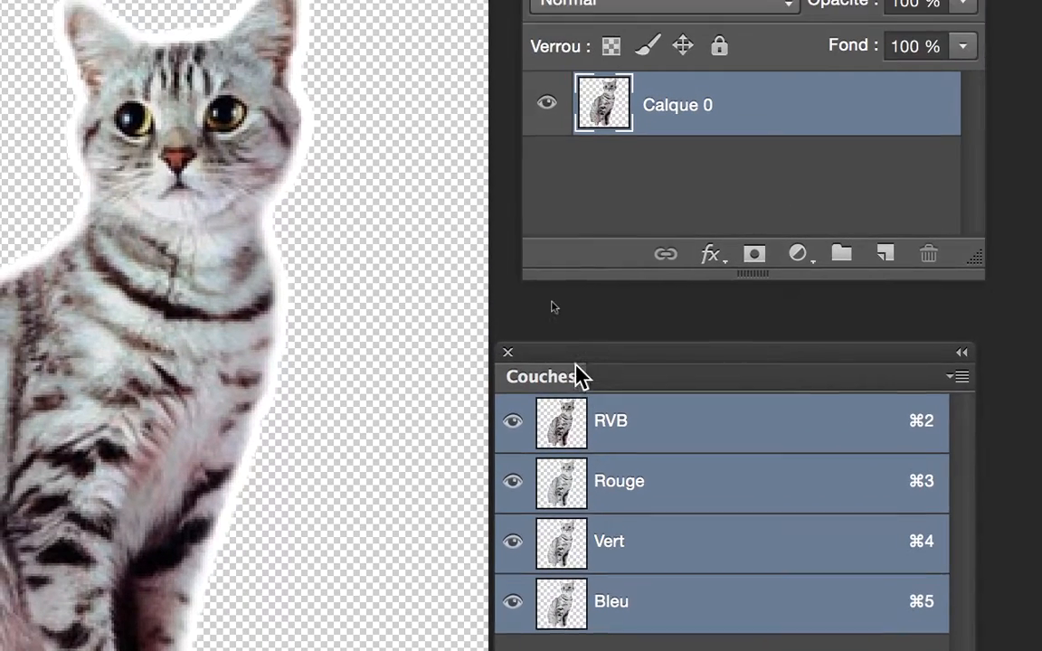
Save the cut-out cat as the PNG copy chat-sur-fond-blanc copie.png in the Links folder, with Plus petit/Lent compression and no interlacing.
drag(474, 111, 610, 95)
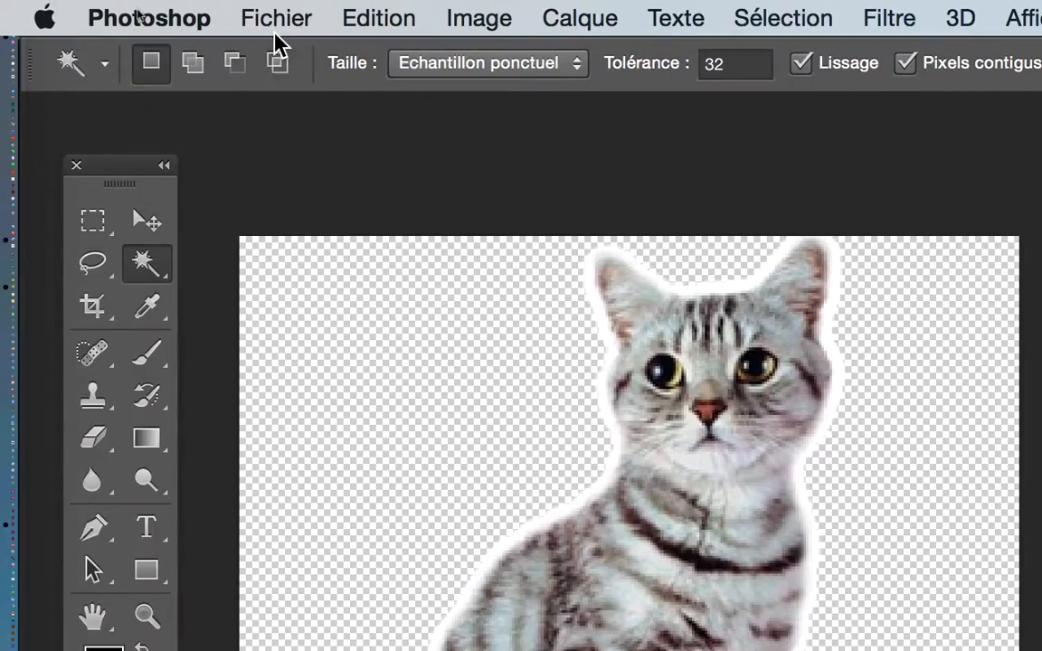
click(274, 26)
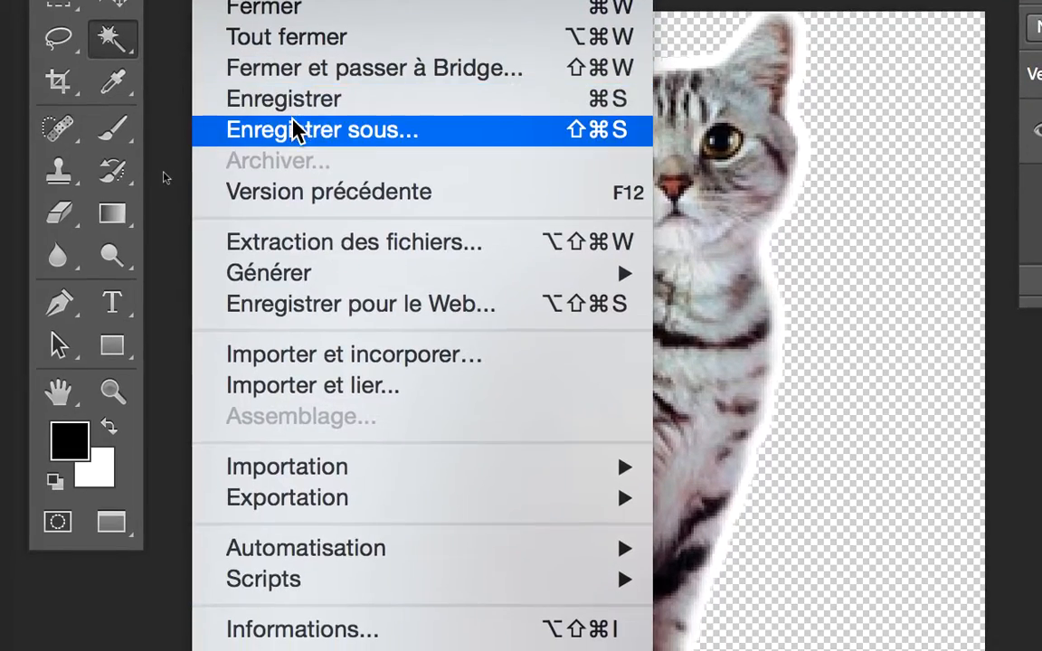
click(294, 130)
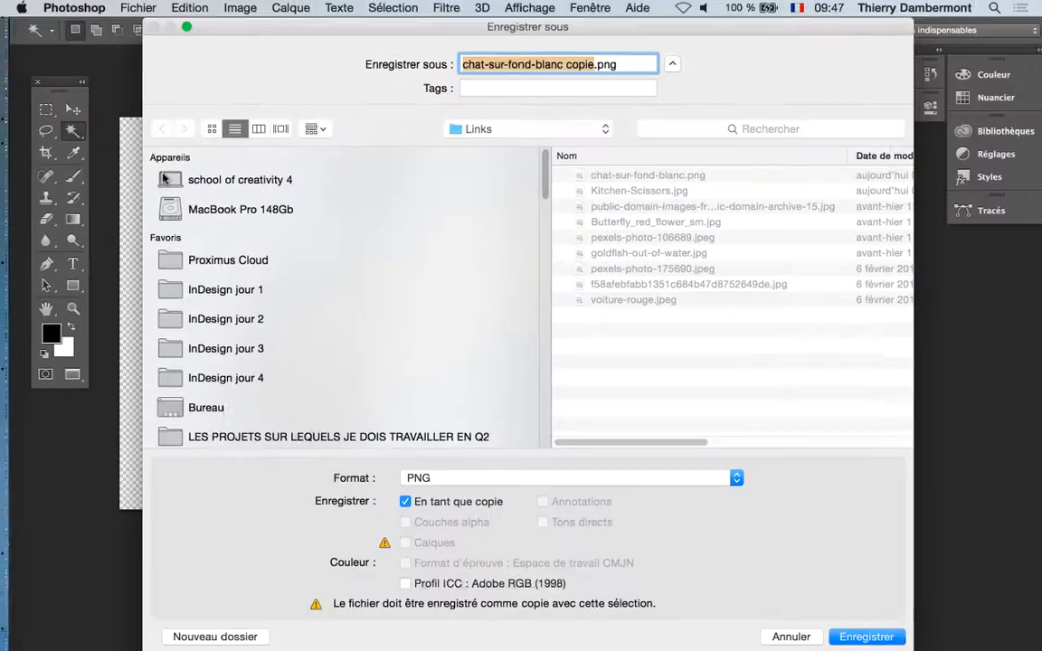
click(331, 377)
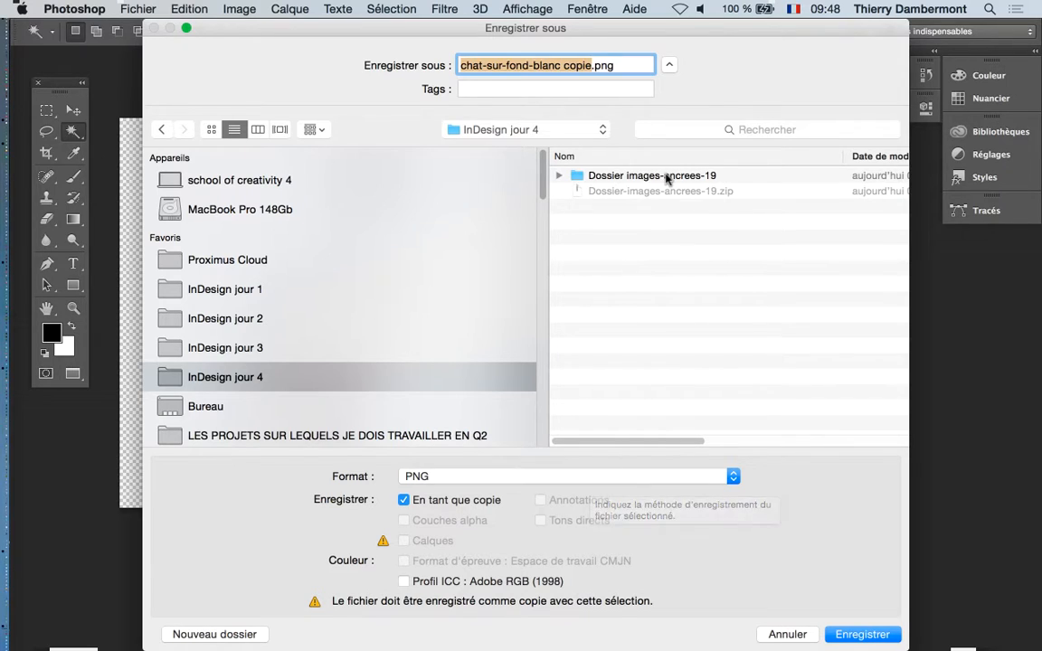
double_click(666, 177)
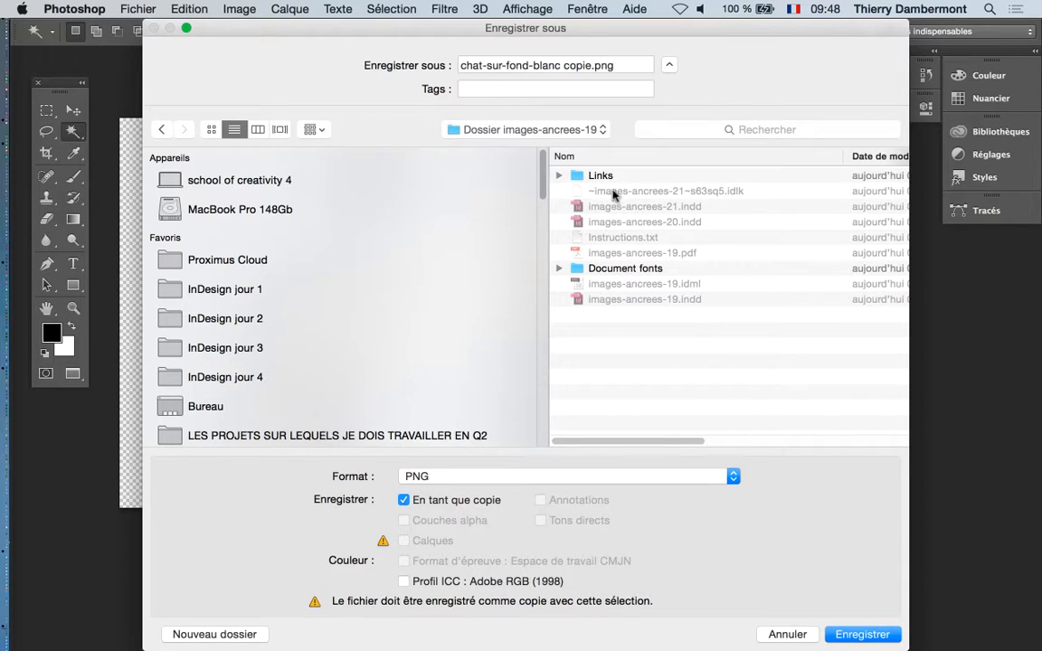
double_click(604, 176)
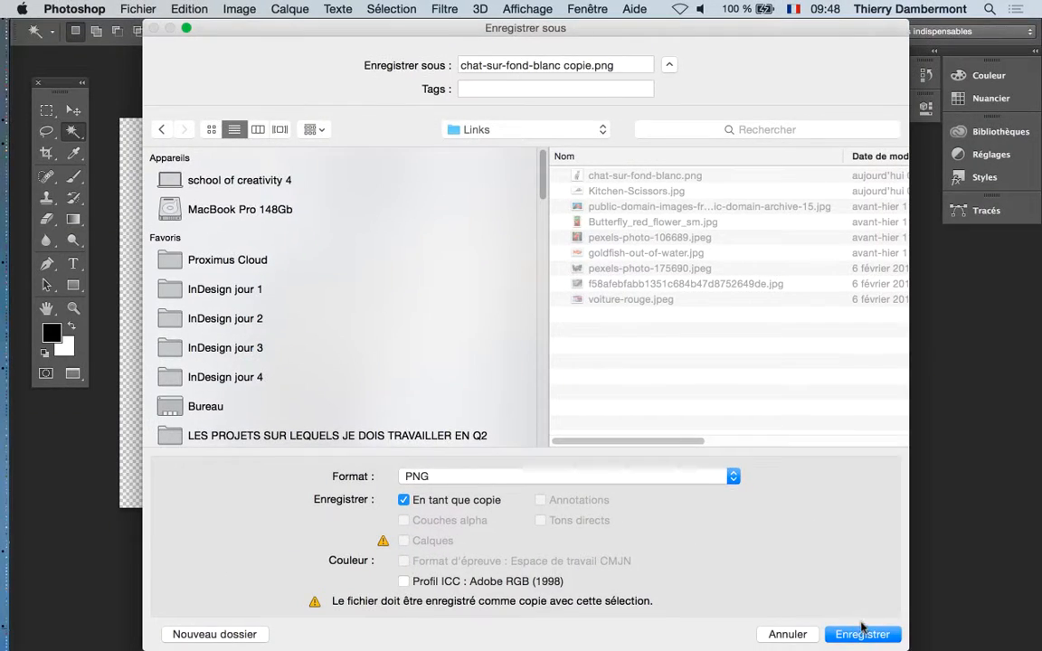
click(870, 635)
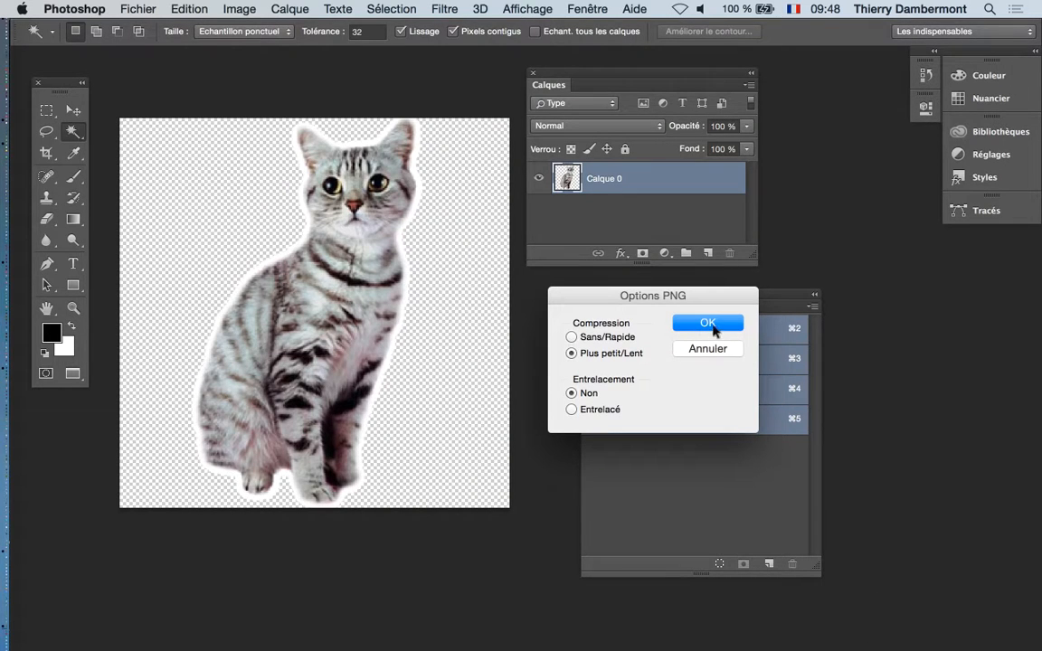
click(712, 323)
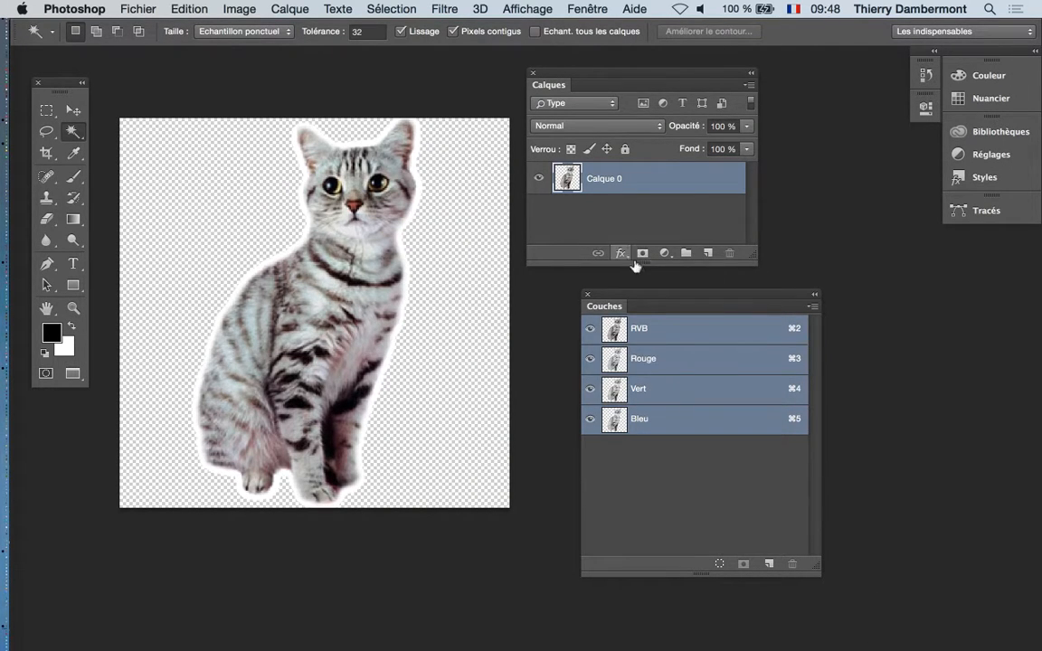
Switch to InDesign, where the document images-ancrees-21.indd is open.
key(super+Tab)
click(393, 333)
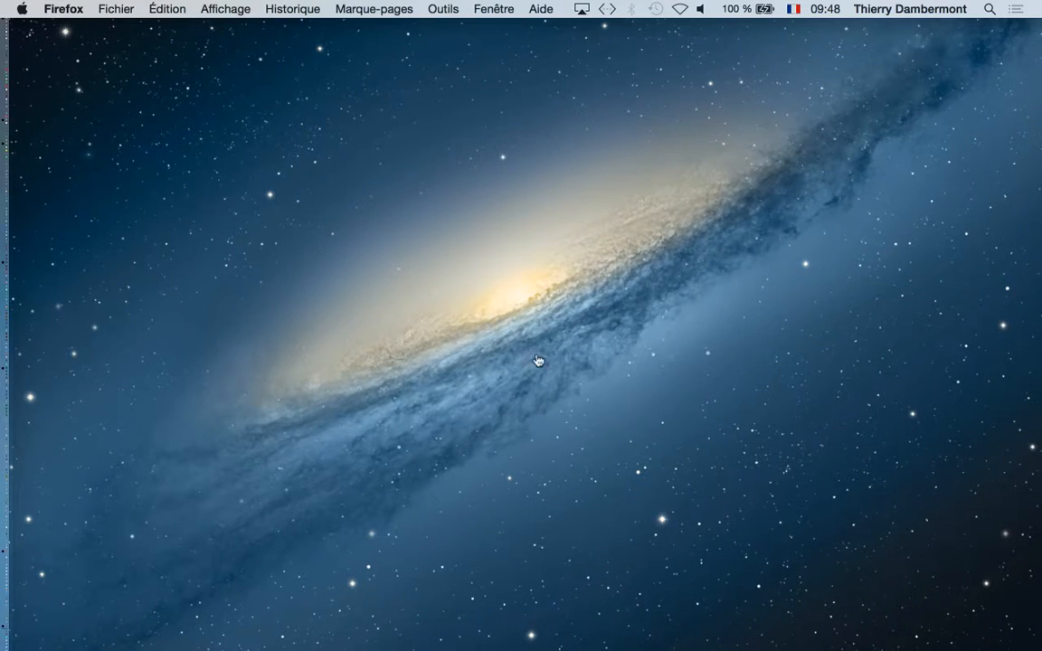
key(super+Tab)
key(super+Tab)
key(super+Tab)
key(super+Tab)
click(125, 8)
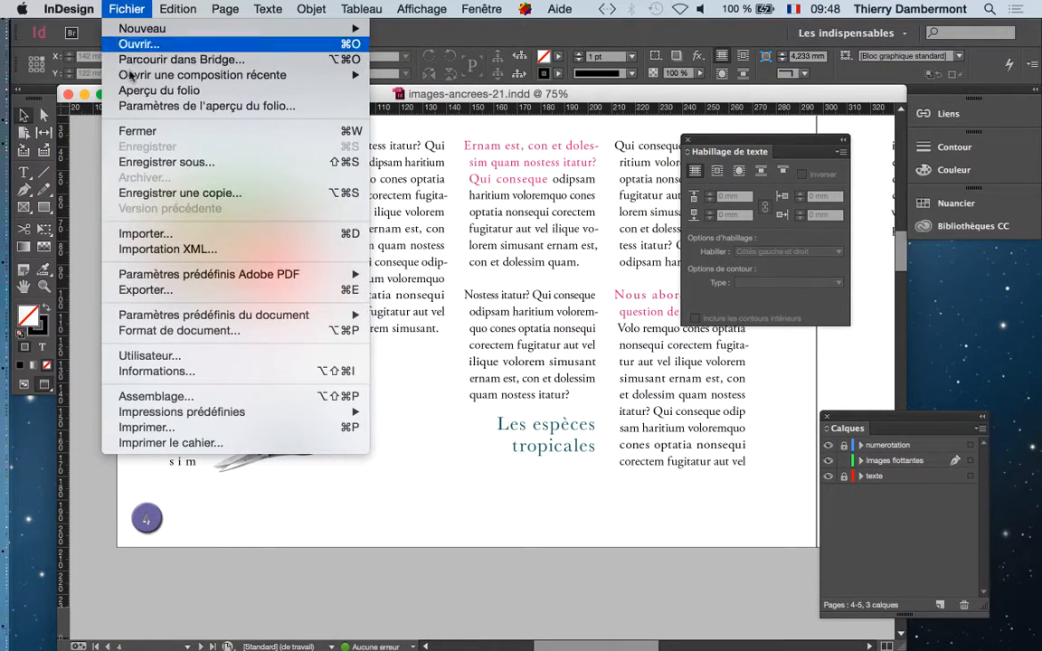
click(128, 233)
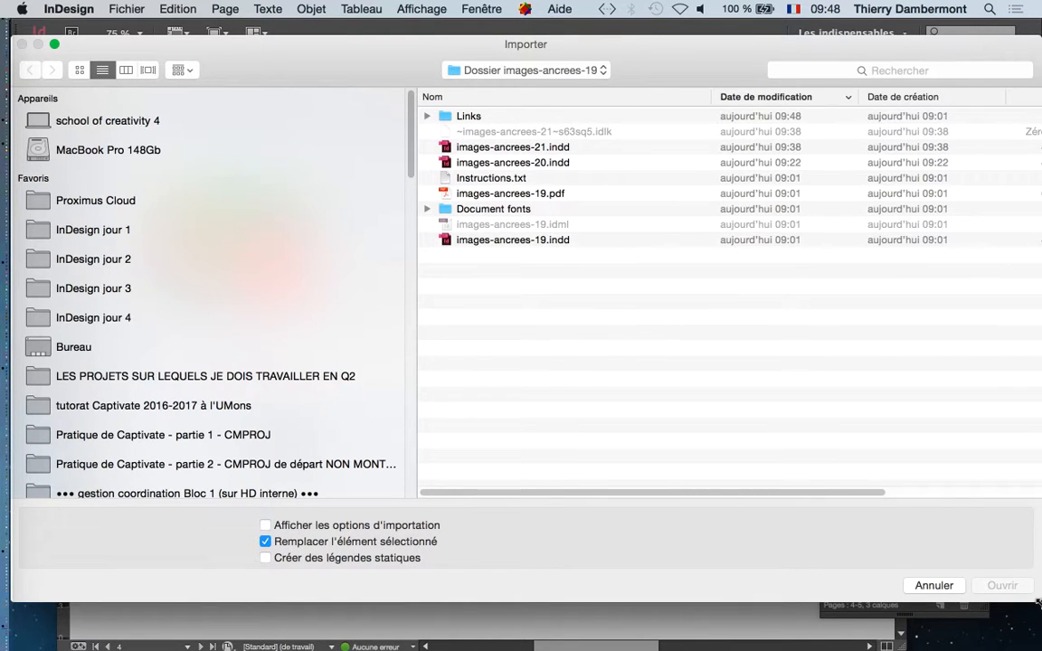
drag(1039, 603, 864, 586)
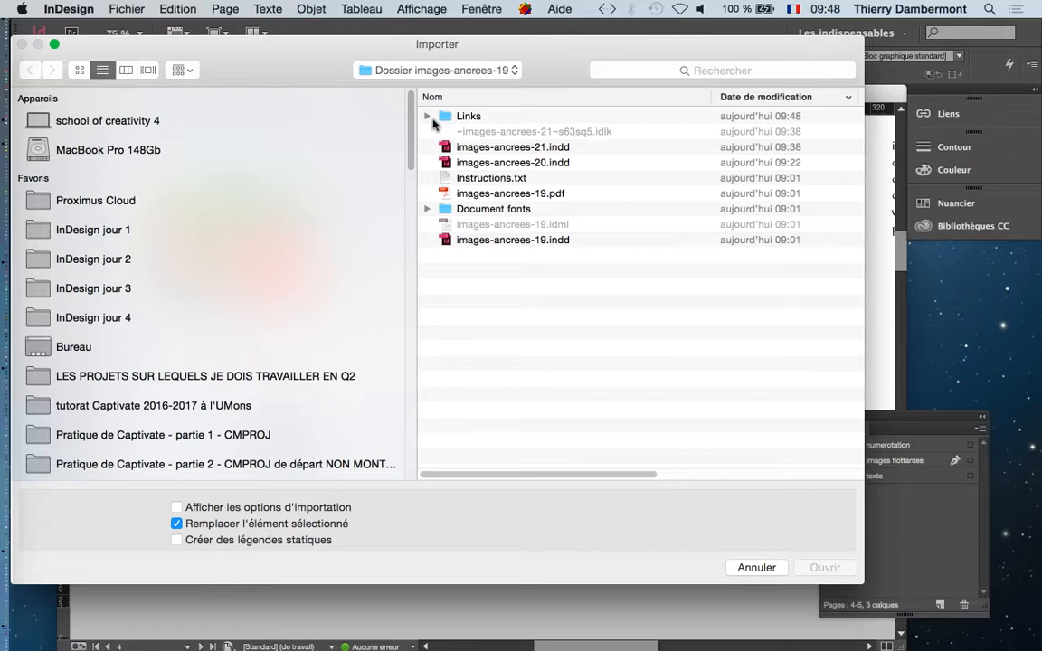
click(496, 118)
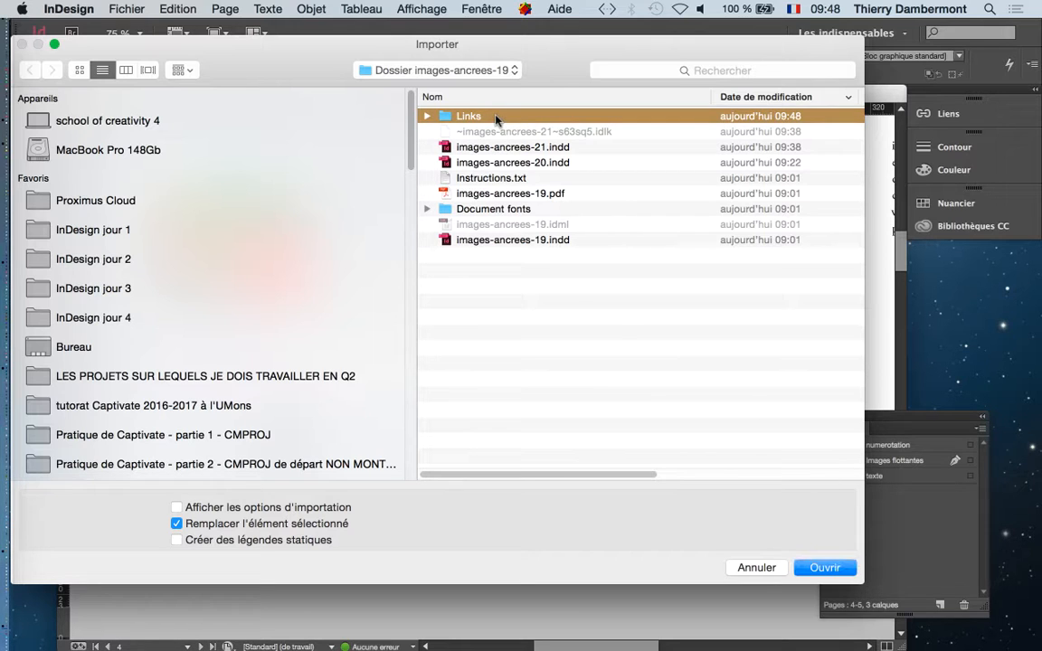
click(758, 568)
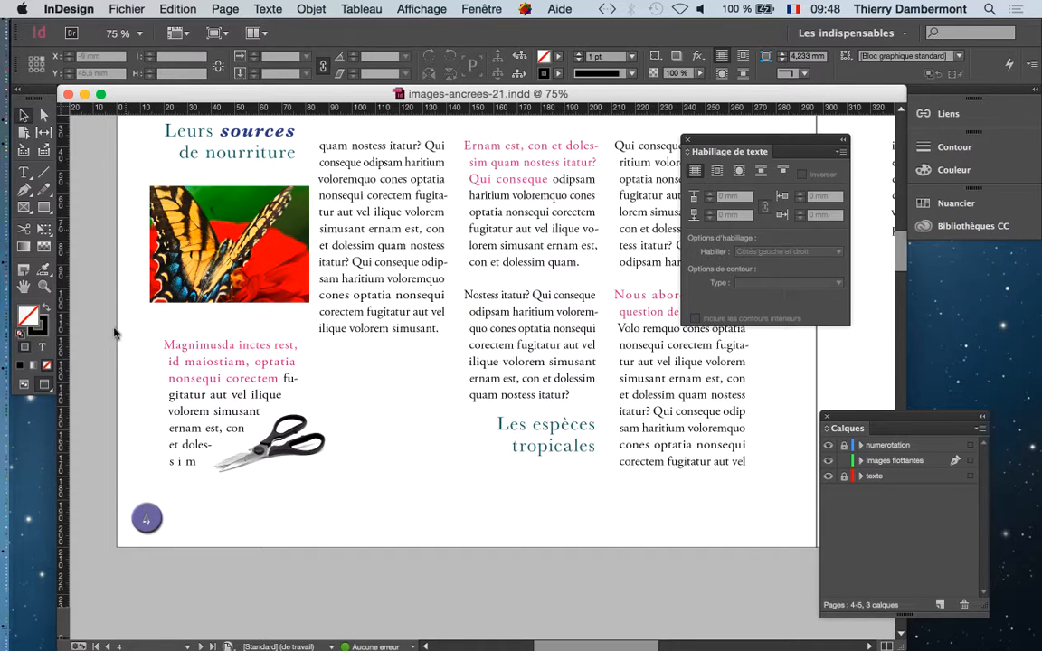
With nothing selected, import chat-sur-fond-blanc copie.png from the Links folder and place it about 76.5 mm square between the second and third text columns.
click(258, 461)
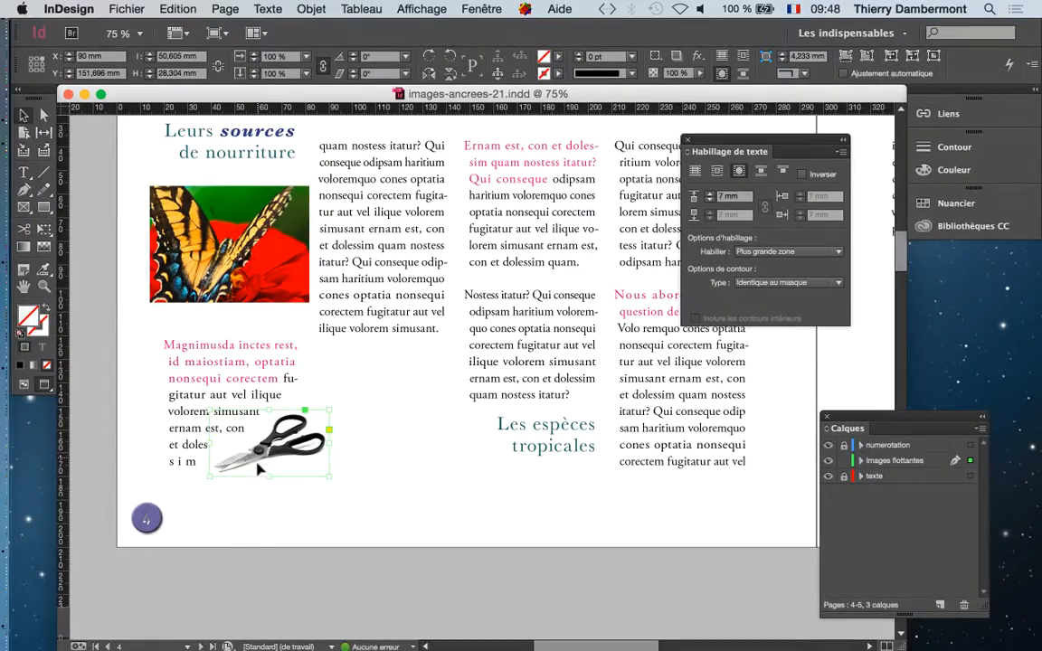
click(275, 593)
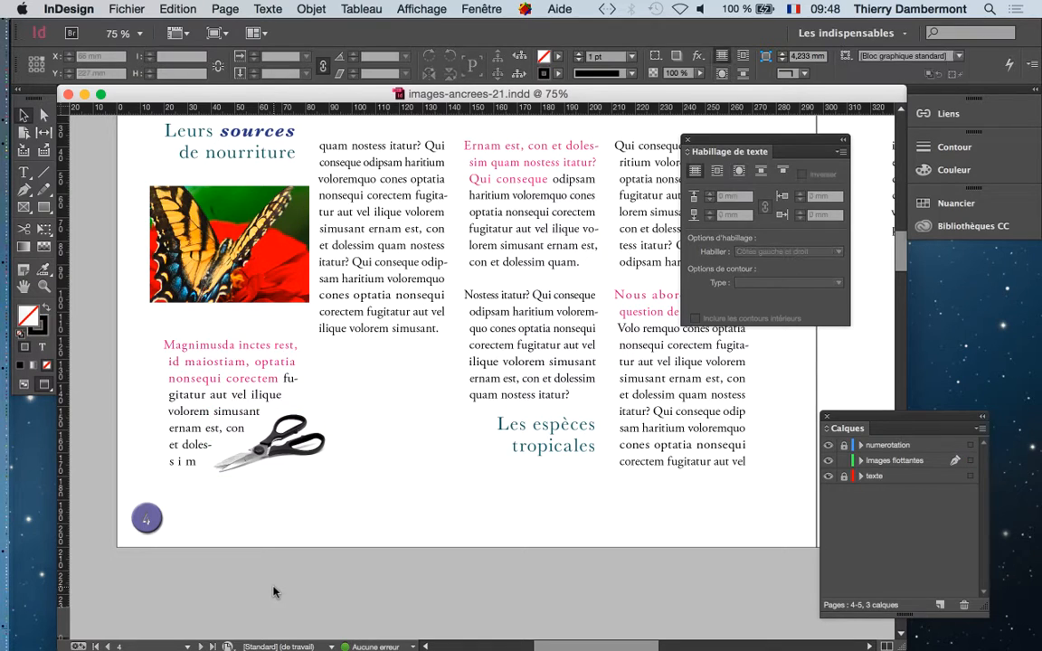
click(126, 9)
click(179, 234)
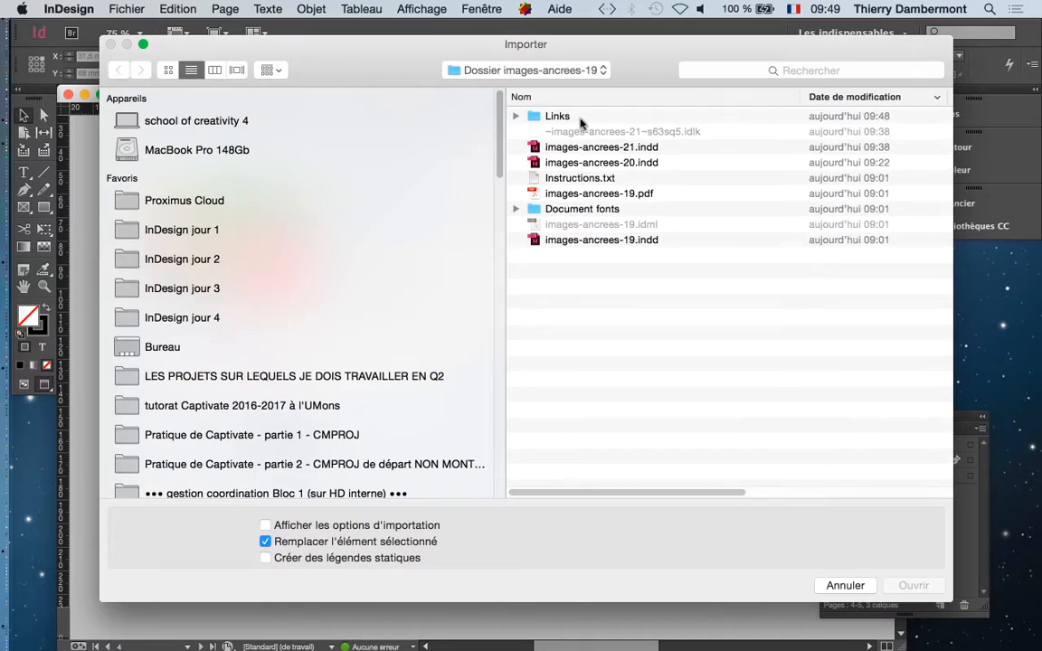
double_click(582, 118)
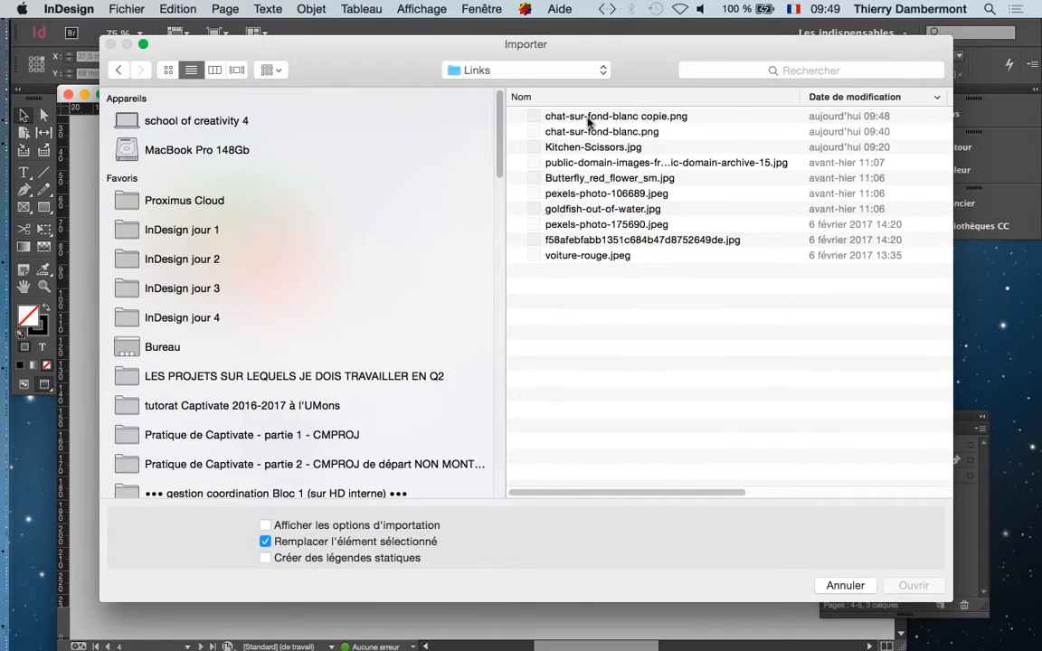
click(616, 118)
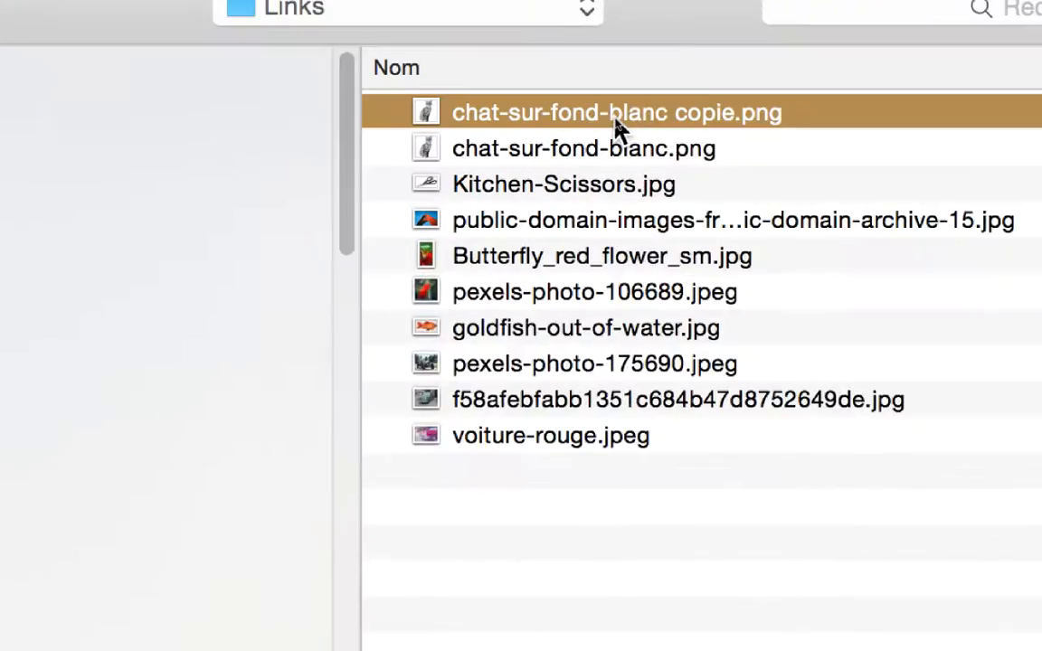
click(647, 161)
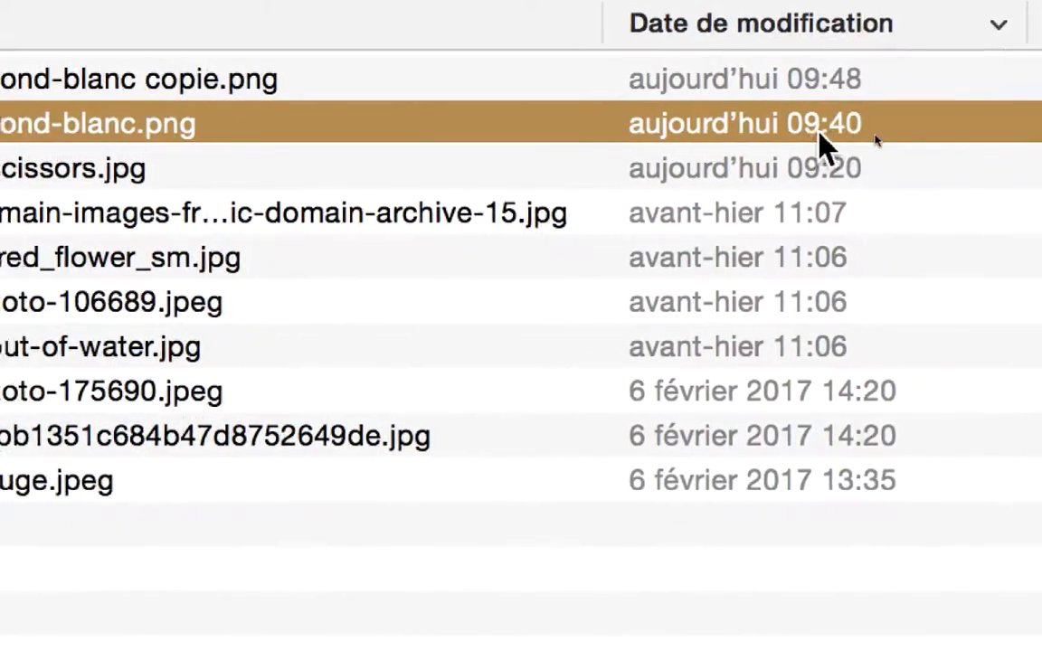
click(846, 86)
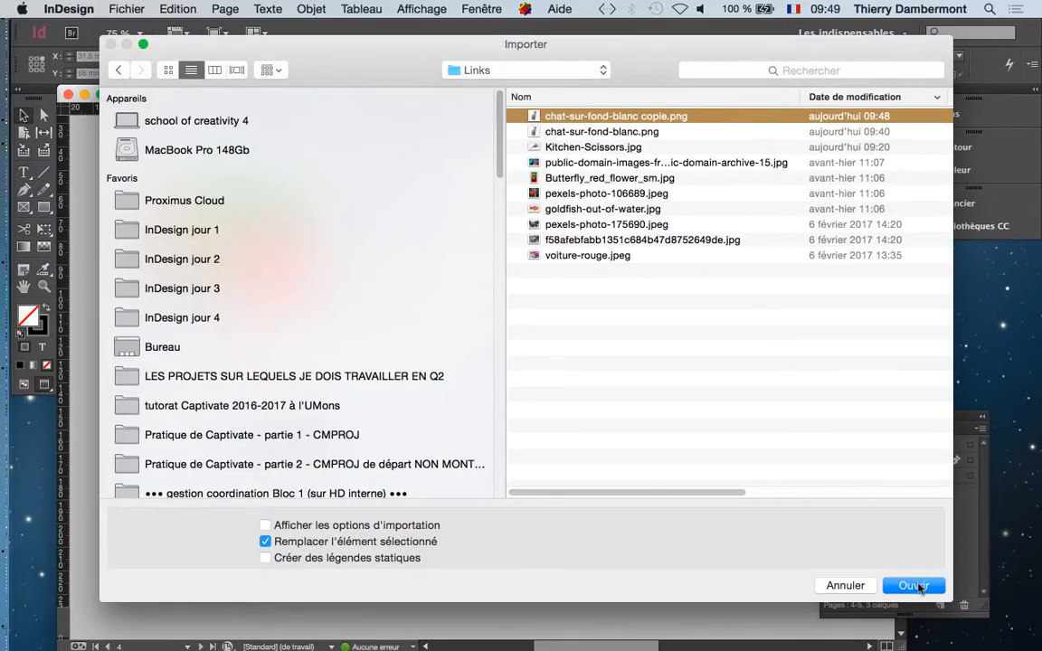
click(919, 585)
drag(344, 169, 523, 321)
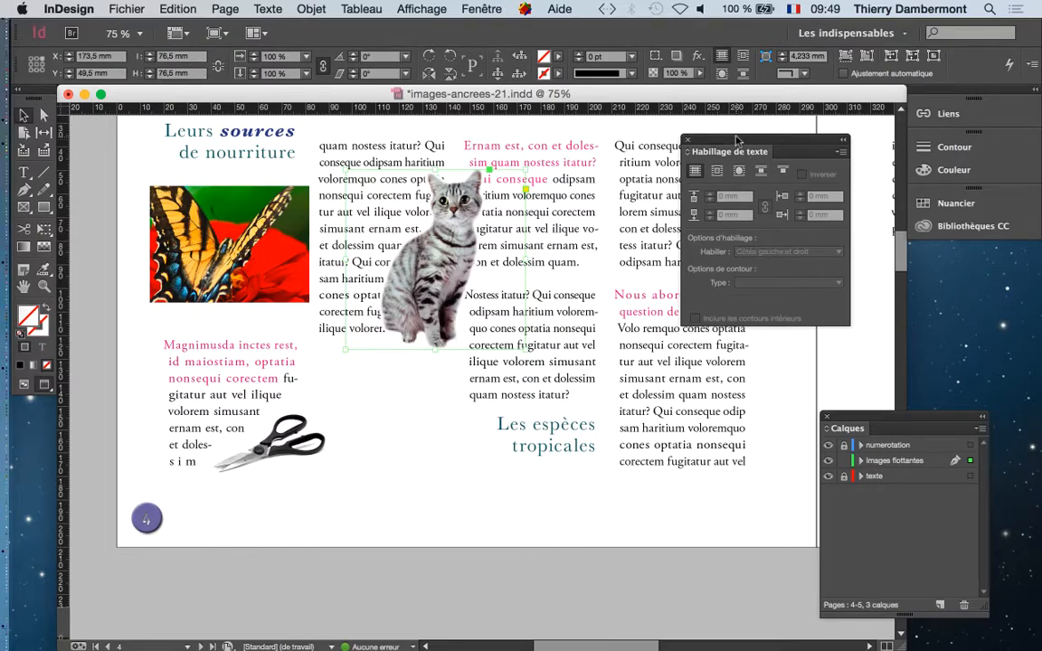
Wrap the text around the cat's object shape, using Couche alpha as the contour type.
drag(738, 141, 625, 168)
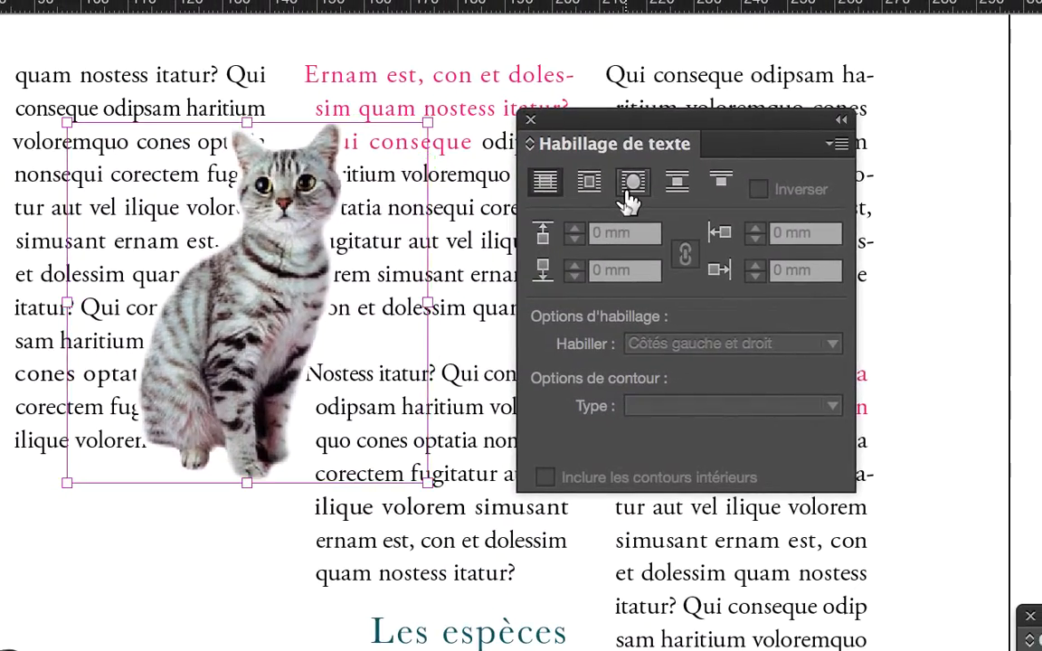
click(630, 192)
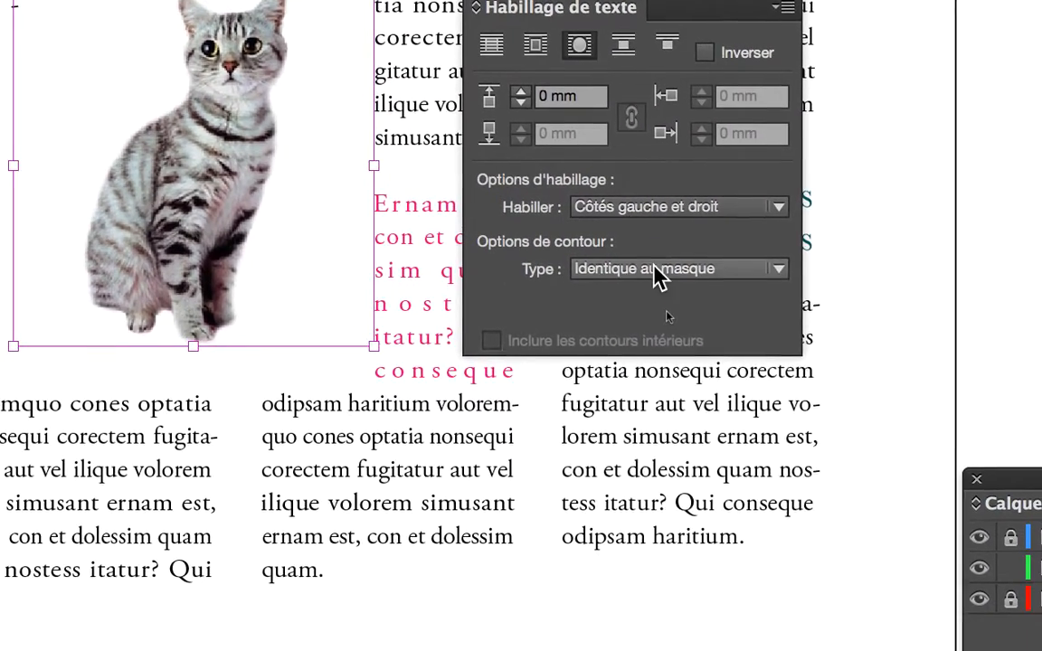
click(708, 376)
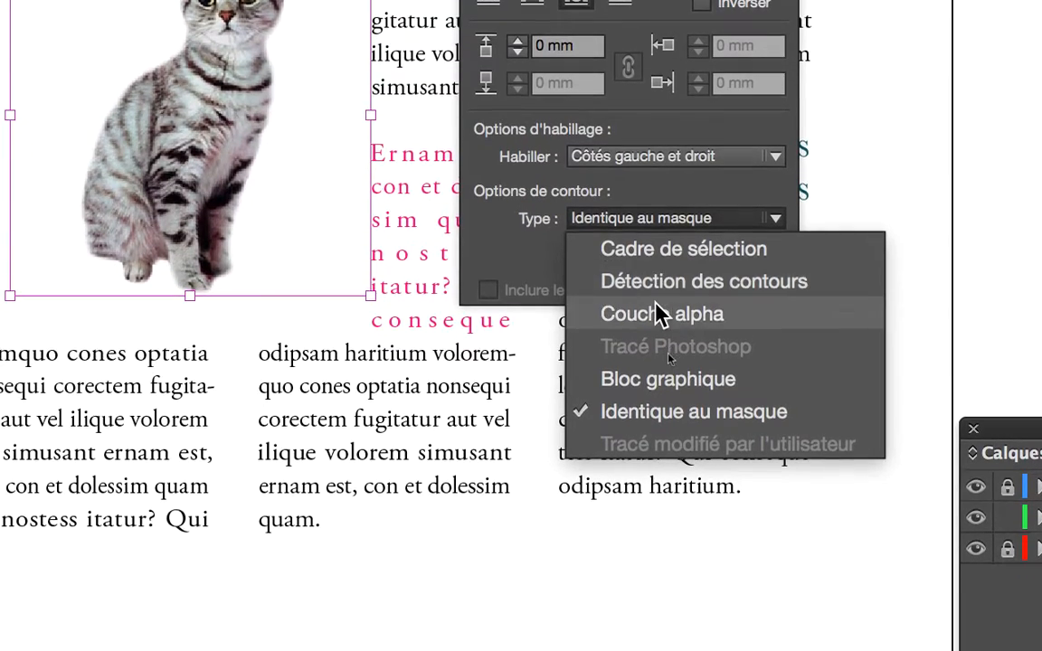
click(659, 328)
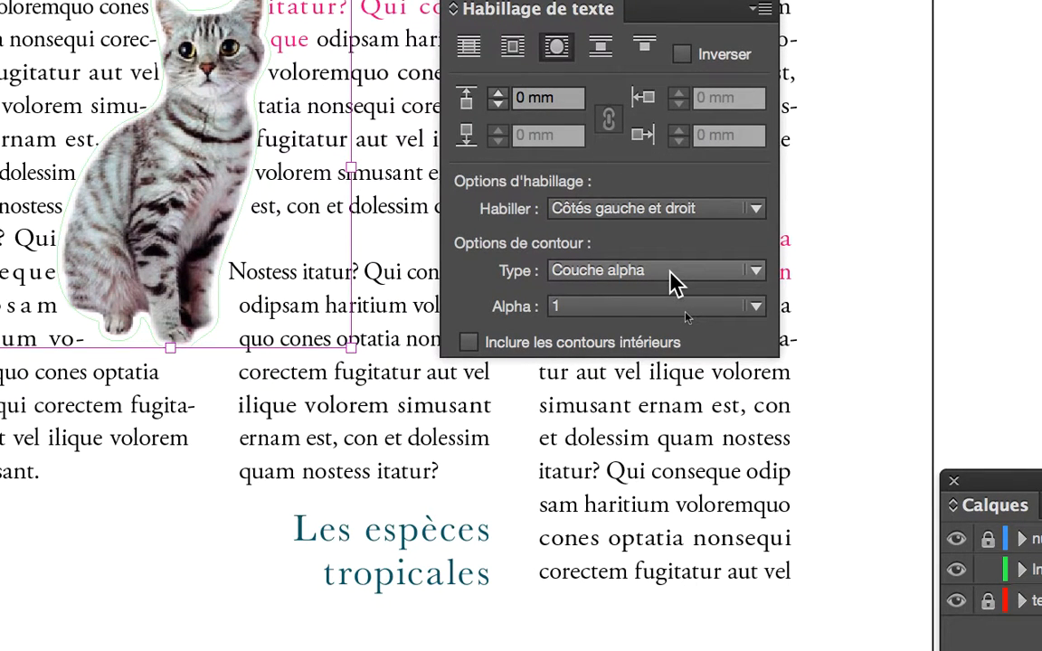
Try the Cadre de sélection contour type on the cat's text wrap, followed by Identique au masque.
click(671, 272)
click(670, 288)
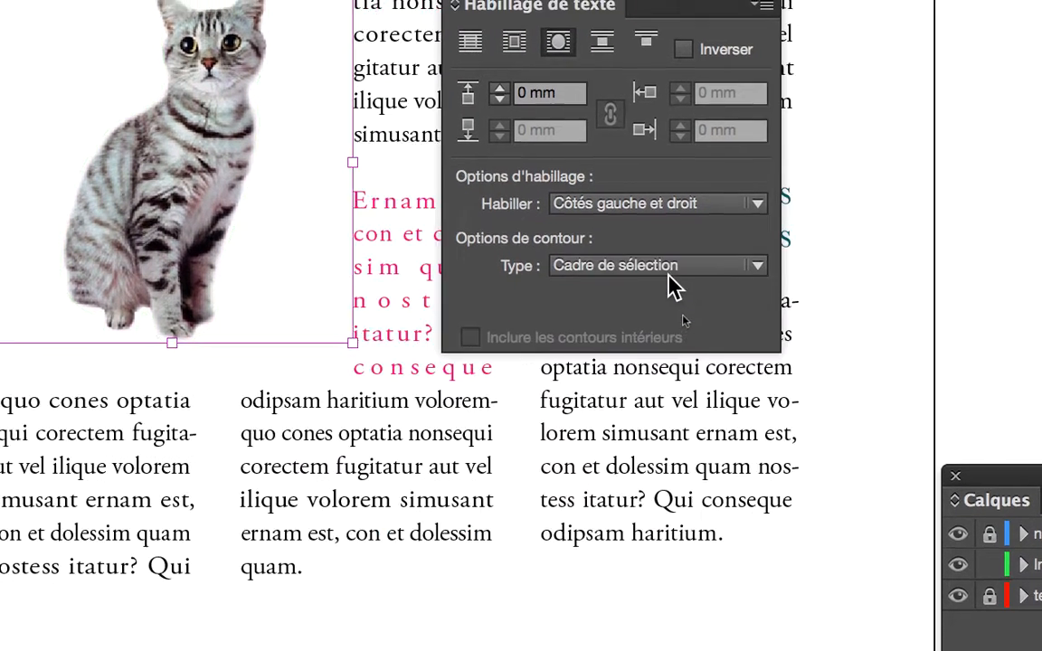
click(660, 272)
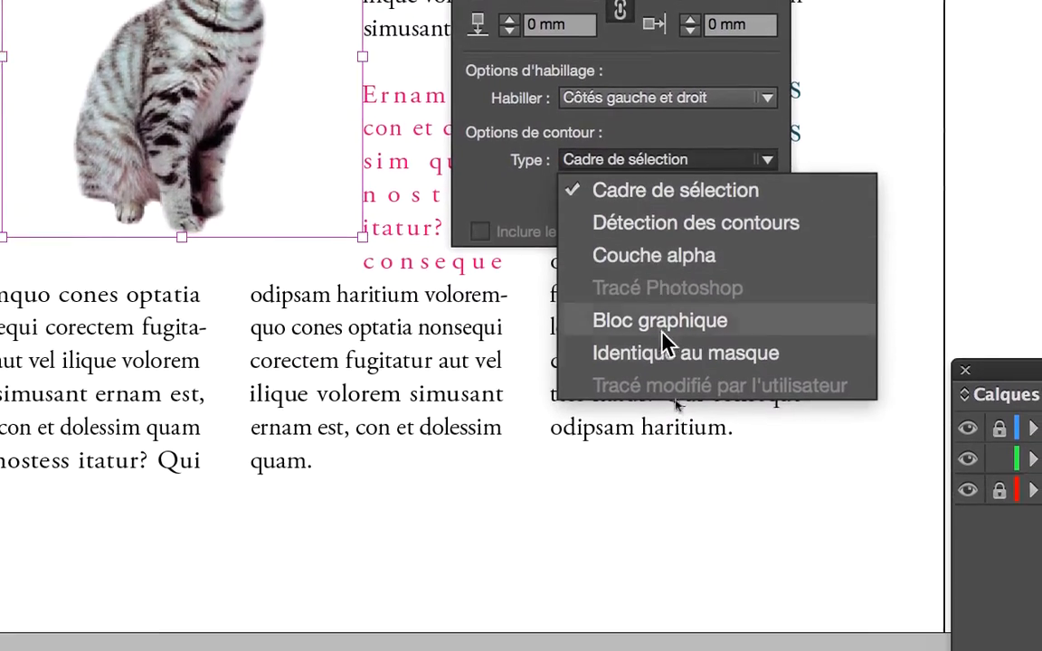
click(667, 456)
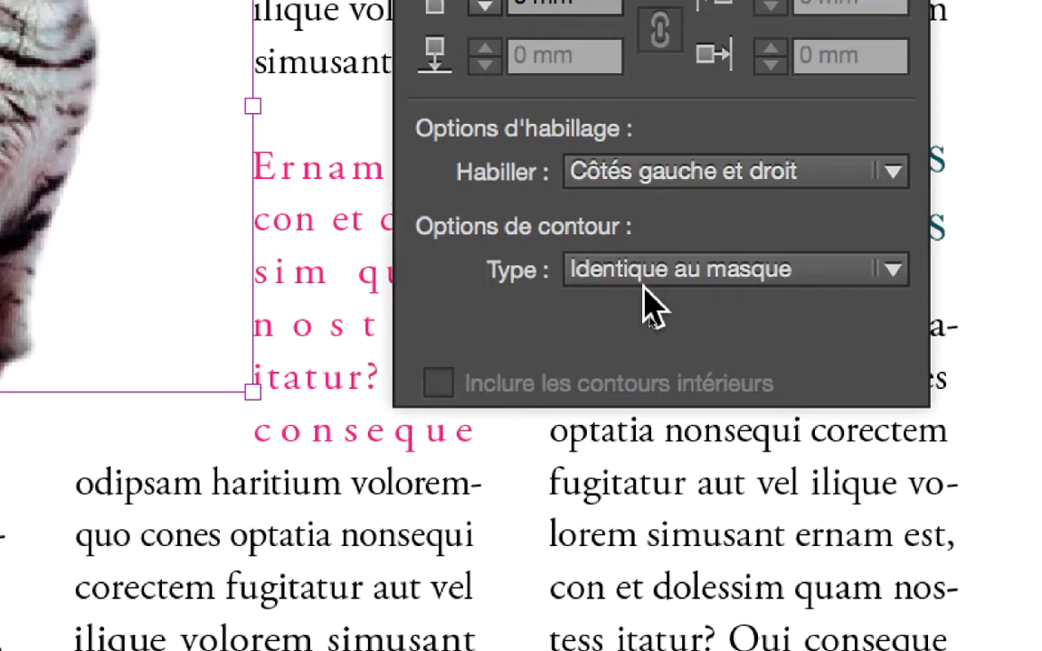
Set the contour type of the cat's text wrap to Couche alpha, keeping alpha channel 1.
click(646, 279)
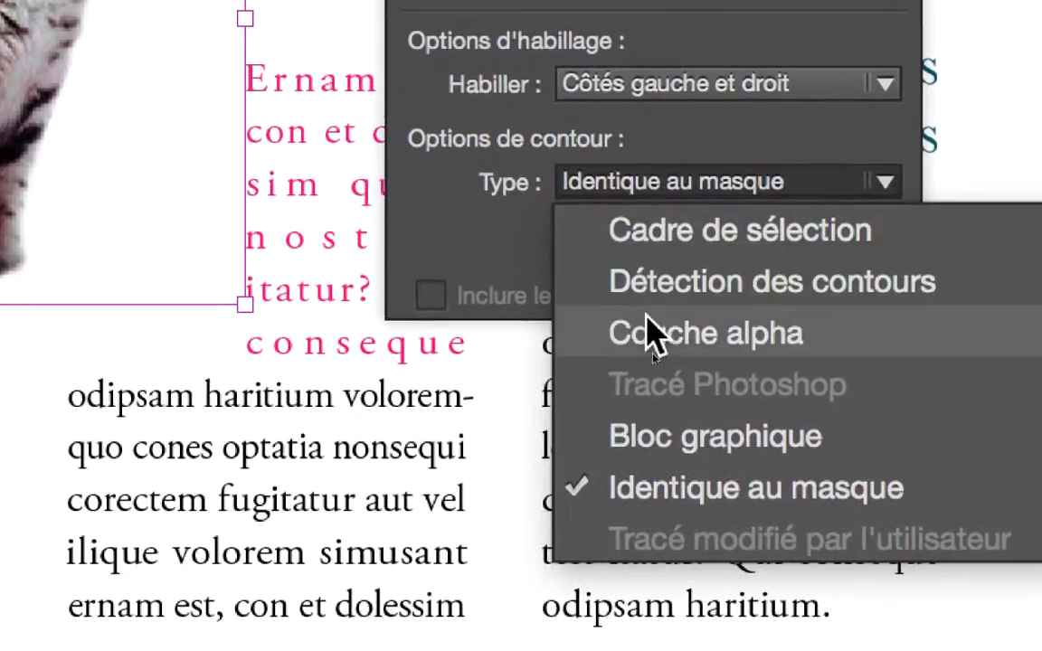
click(665, 328)
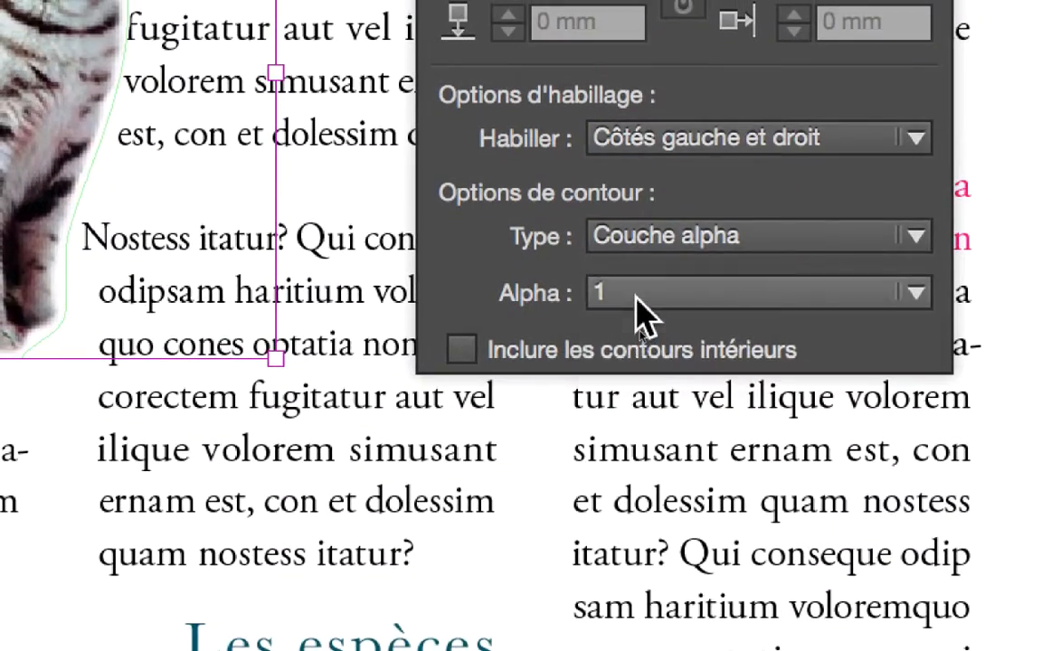
click(619, 328)
click(637, 294)
click(639, 295)
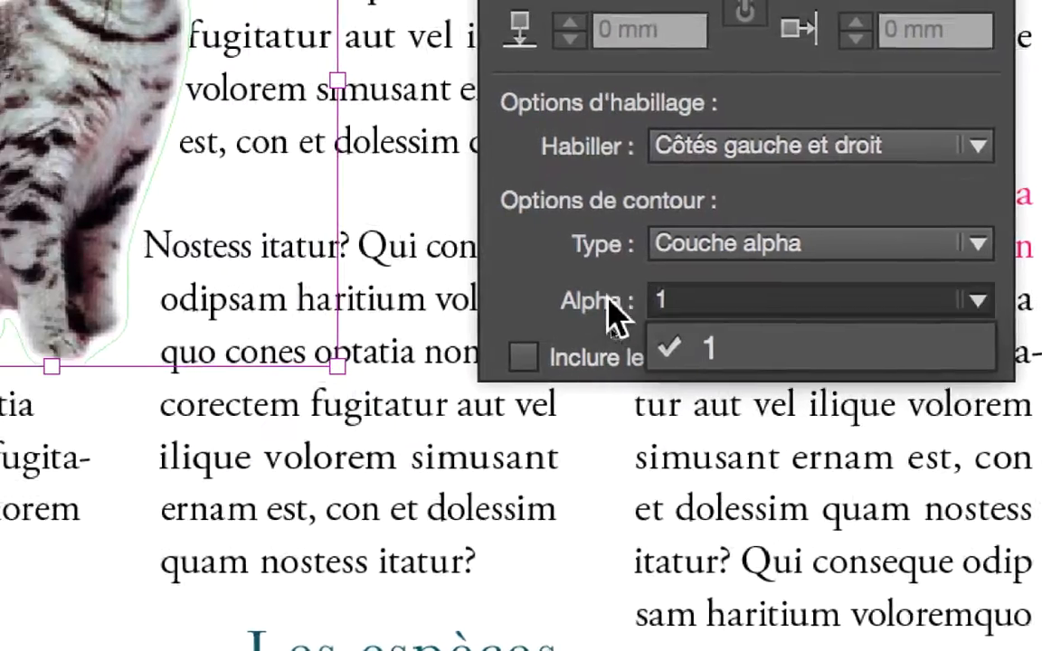
click(615, 312)
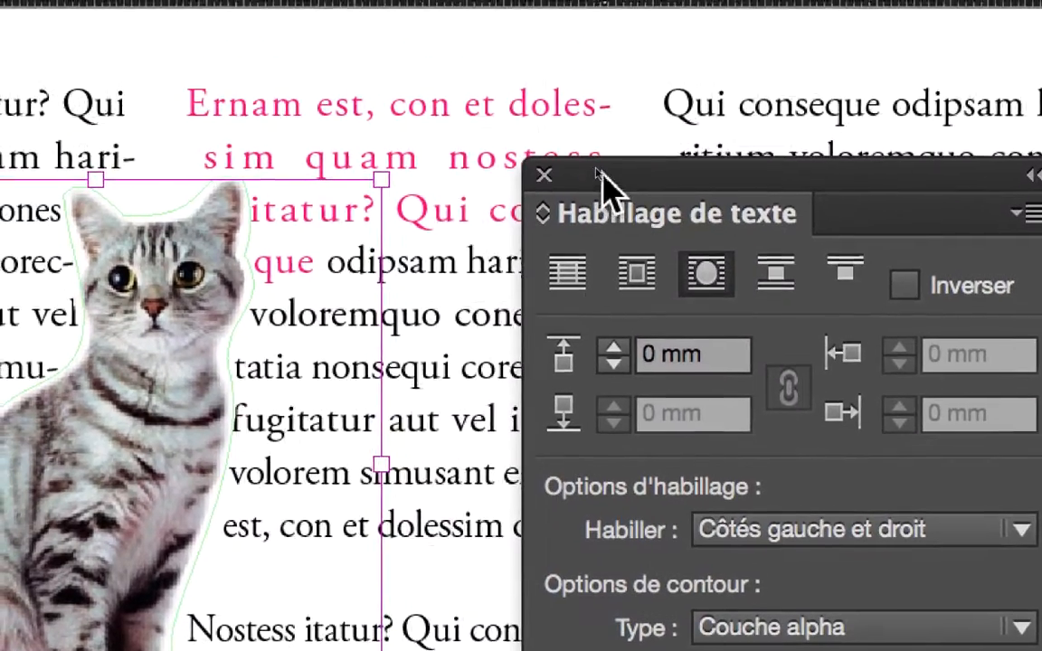
Move the Habillage de texte panel closer to the cat and set the wrap offset to 1 mm.
drag(585, 139, 486, 91)
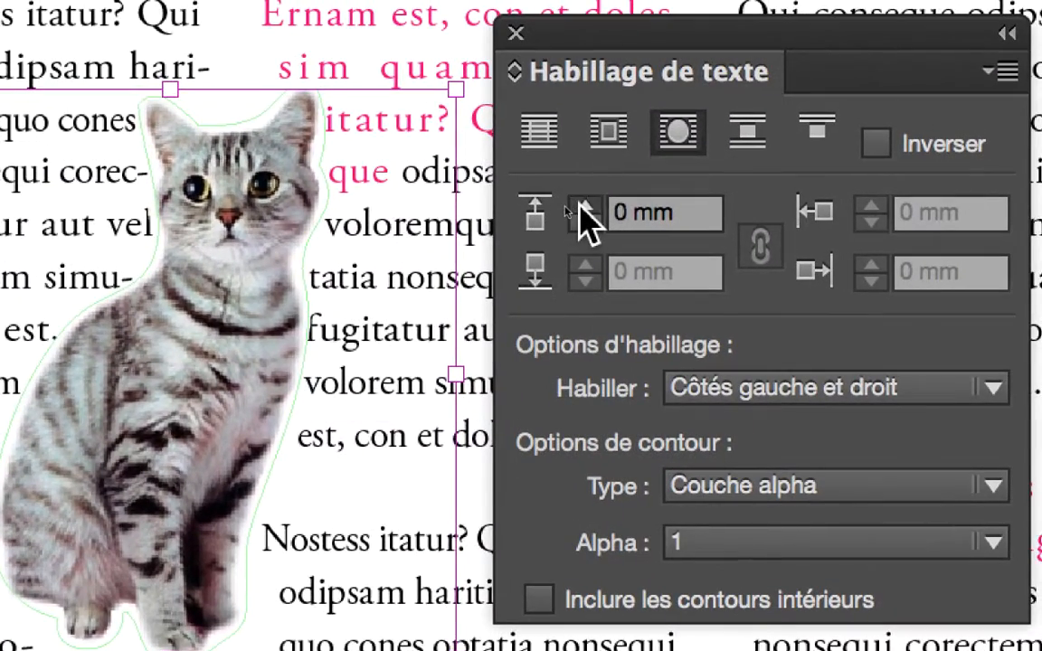
click(583, 209)
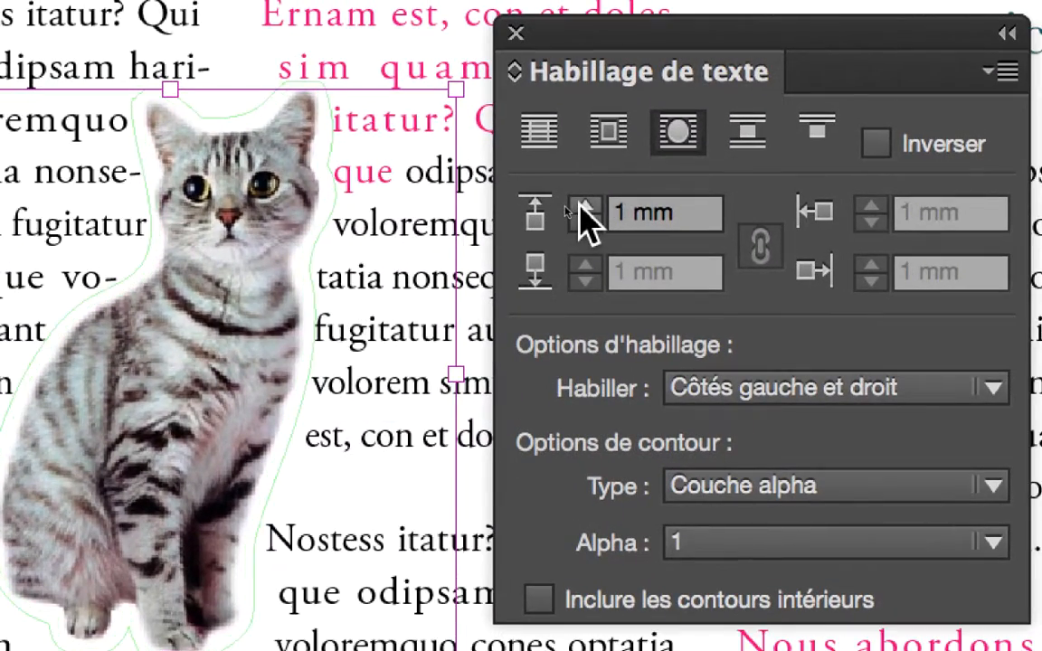
Set the text wrap offset around the cat to 4 mm.
click(583, 208)
click(583, 208)
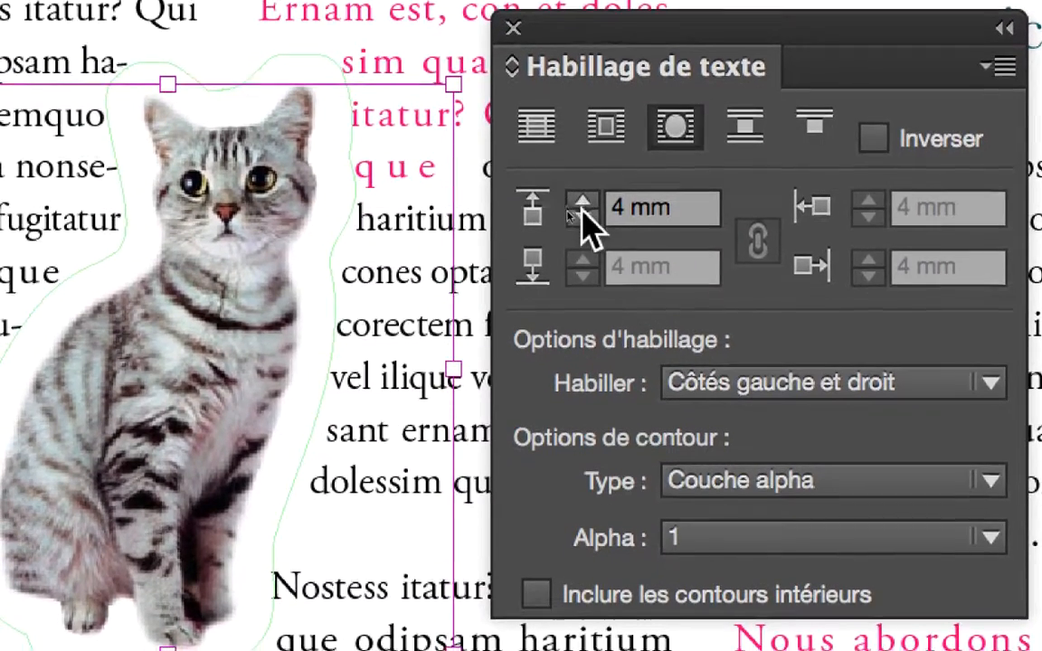
click(582, 215)
click(583, 215)
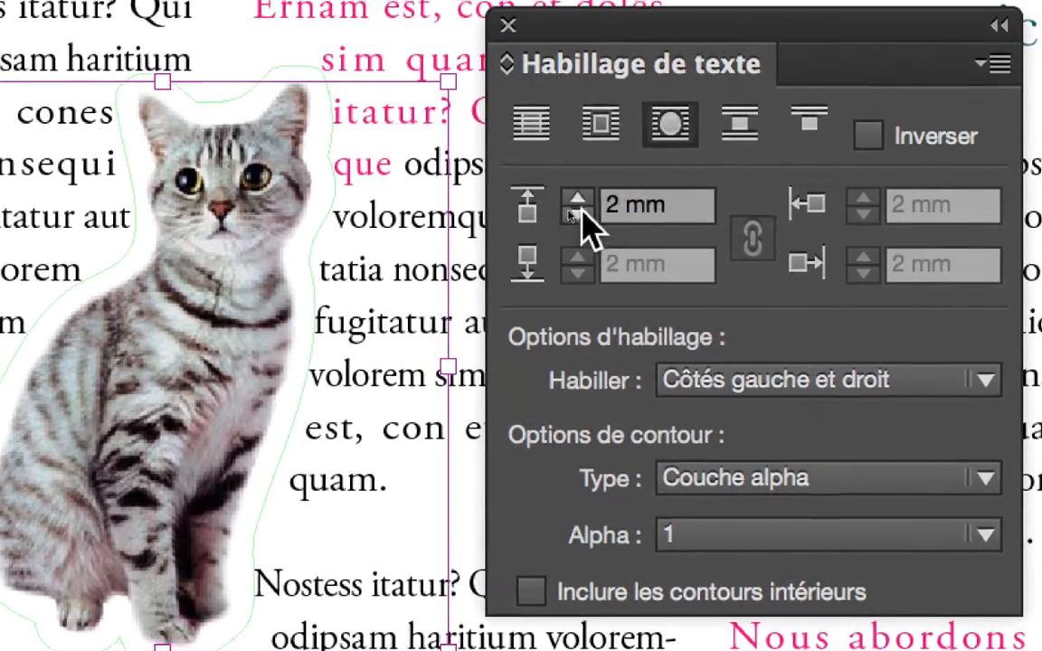
click(580, 204)
click(580, 204)
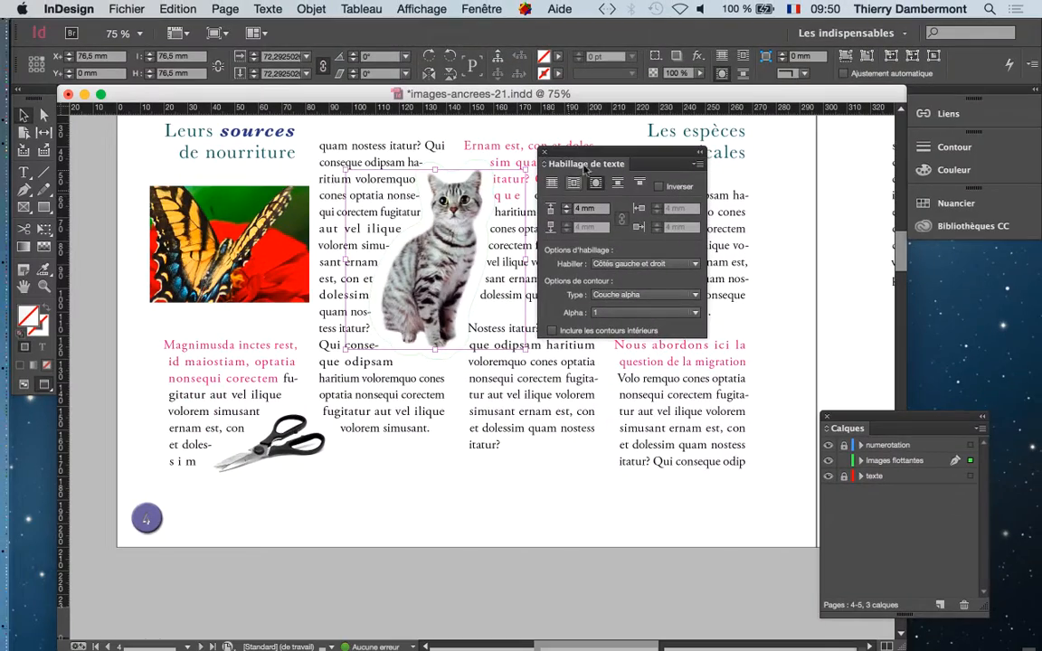
Move the Habillage de texte panel clear of the text columns and scale the cat image down proportionally to about 52 mm.
drag(629, 41, 669, 504)
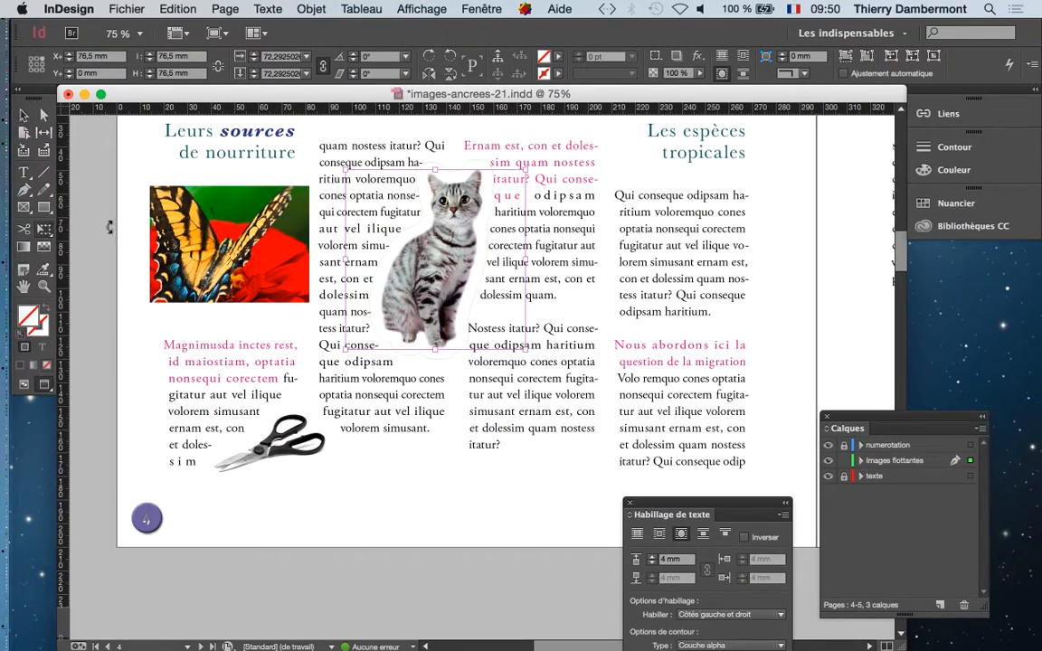
drag(527, 170, 483, 245)
drag(425, 282, 620, 274)
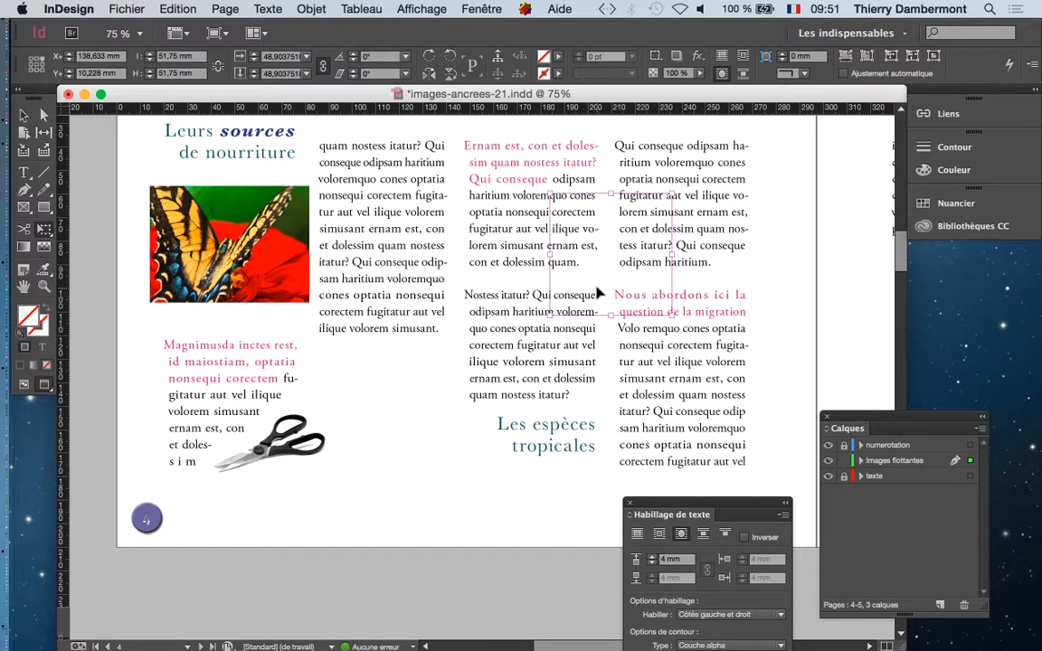
key(super+z)
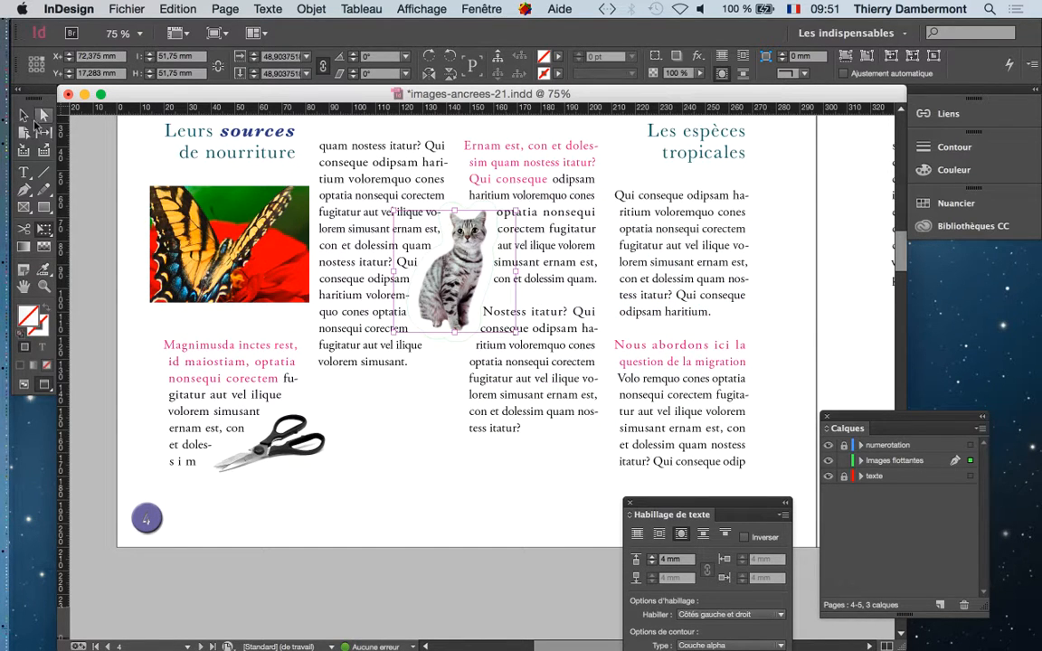
Move the cat with its frame between the last two text columns of page 4 and deselect it.
click(23, 115)
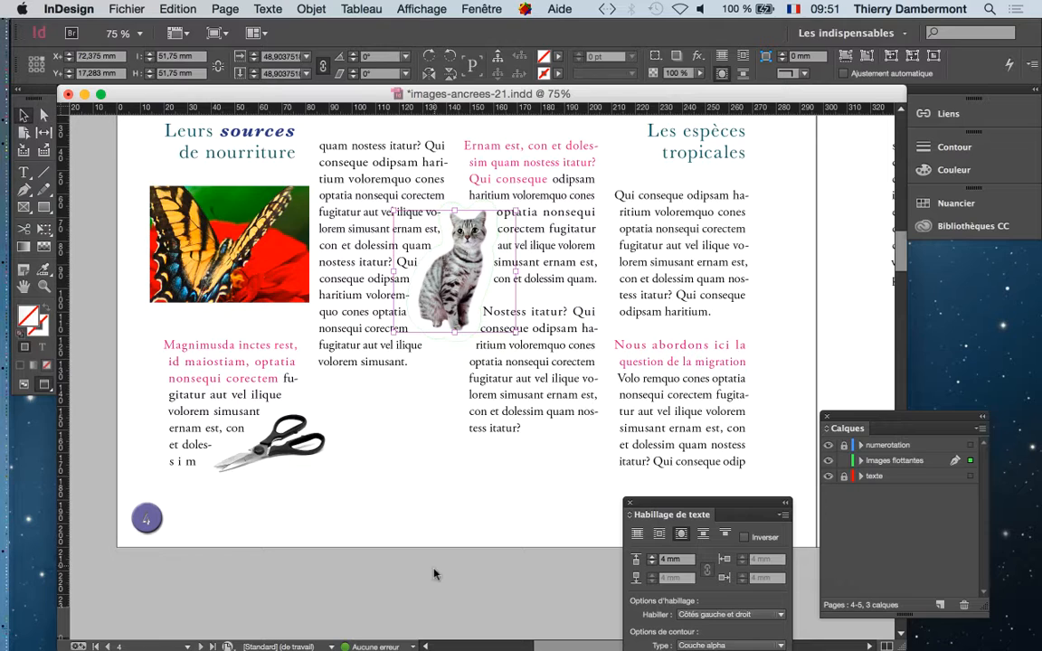
click(436, 262)
drag(437, 262, 619, 243)
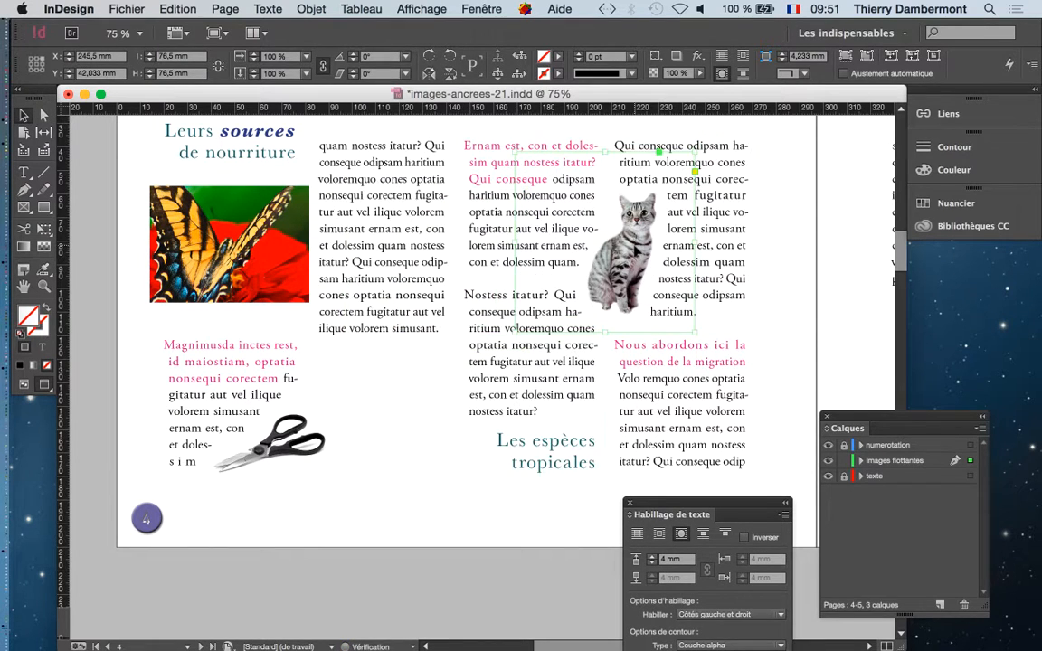
click(783, 273)
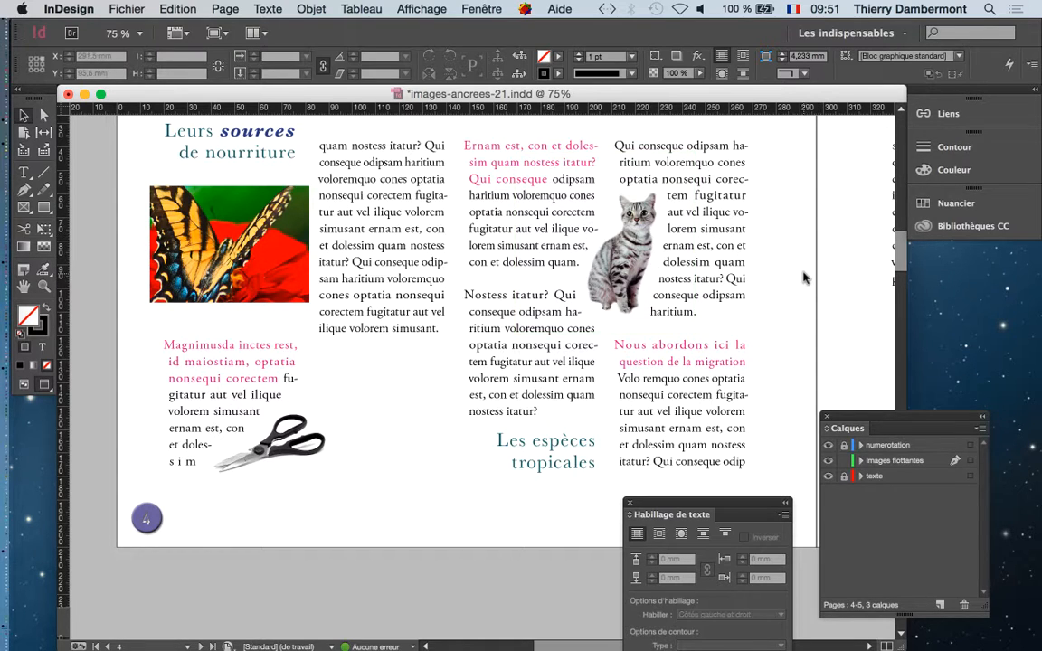
Start saving the document under a new name, placing the cursor after the number in images-ancrees-21 for editing.
key(super+minus)
scroll(450, 289, right, 5)
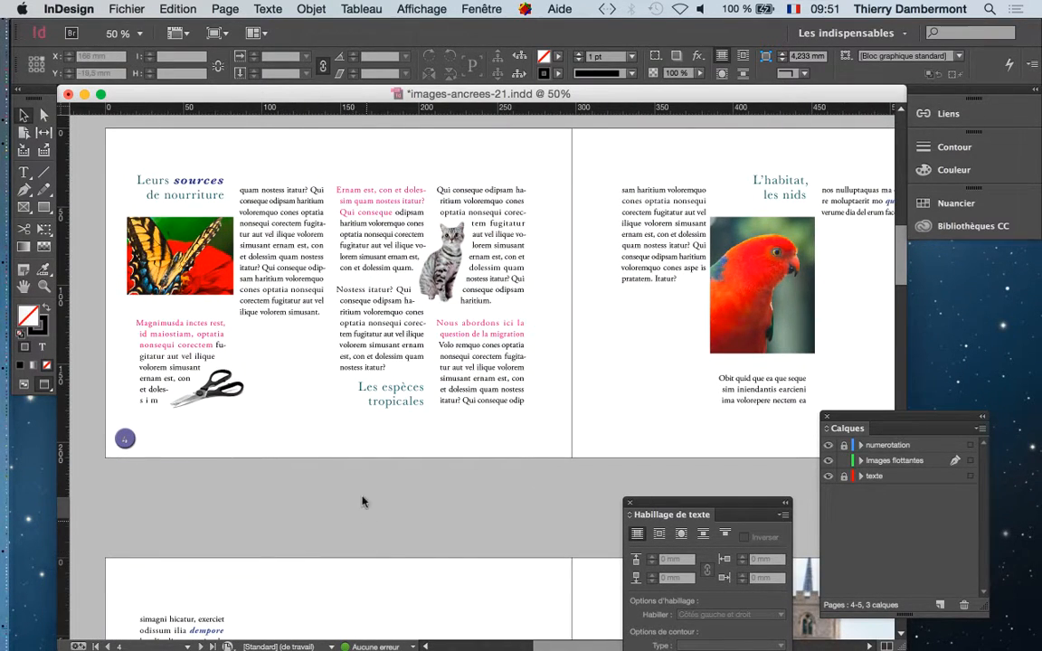
click(126, 9)
click(179, 162)
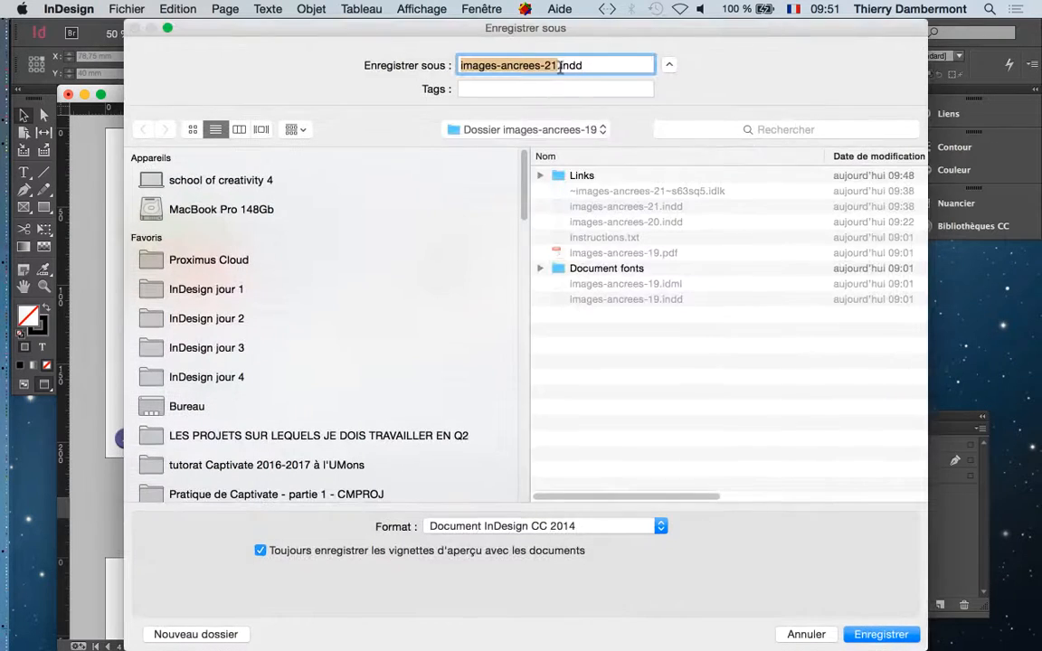
click(556, 65)
key(BackSpace)
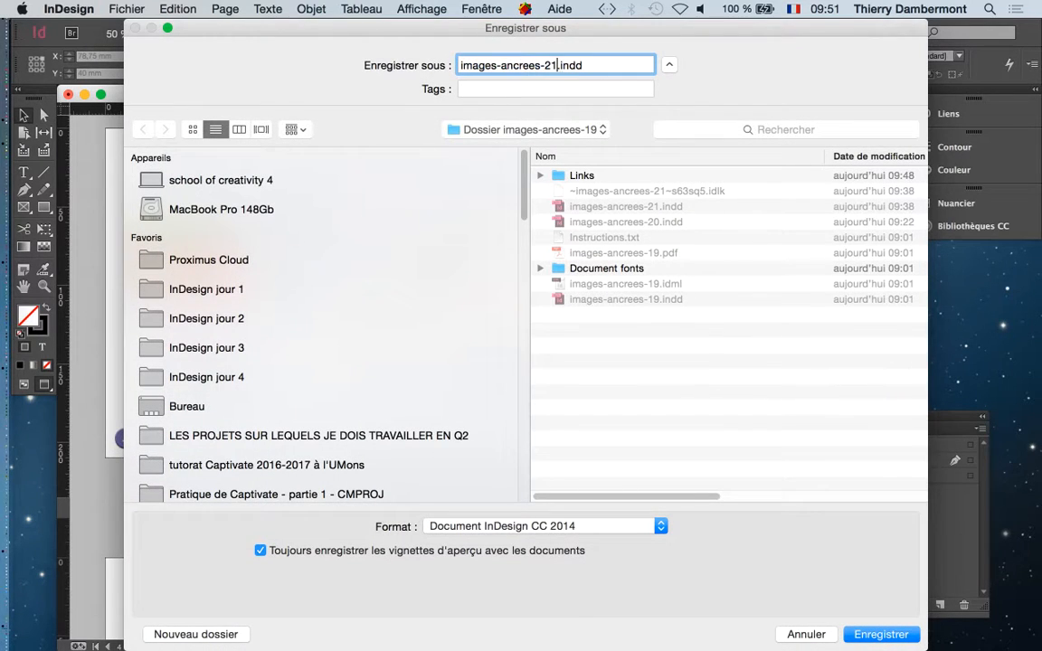